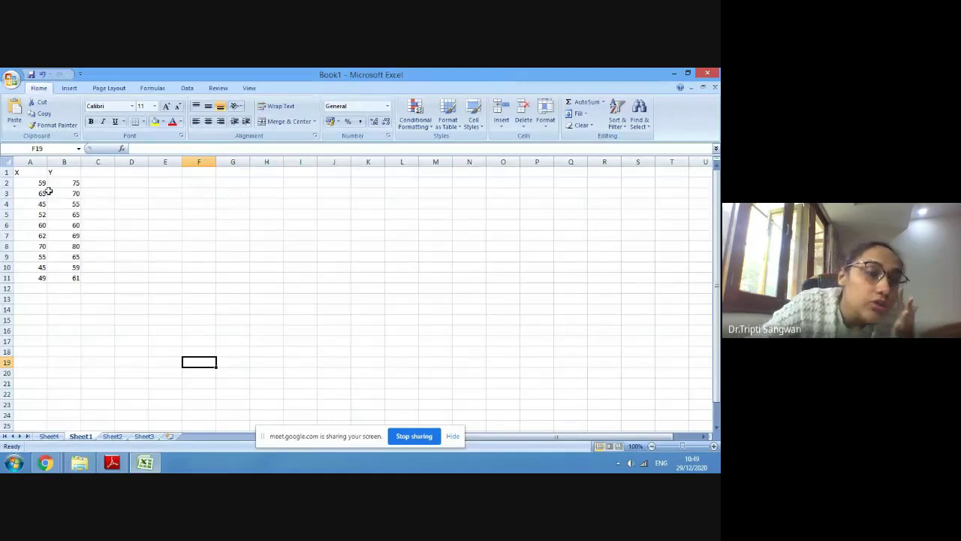
- Plot A1:B11 as a markers-only scatter chart titled 'Y'
click(94, 214)
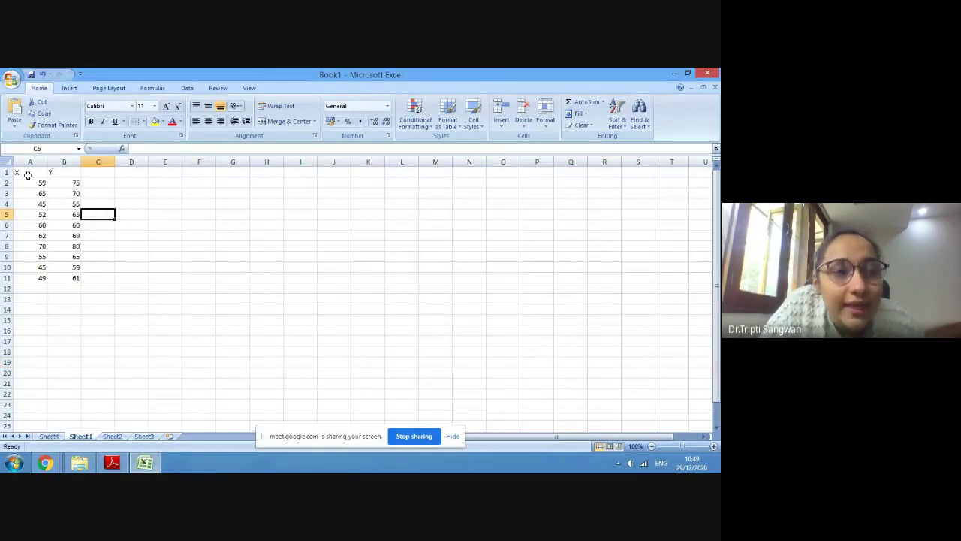
mouse_move(27, 173)
mouse_down()
mouse_move(57, 196)
mouse_move(58, 279)
mouse_up()
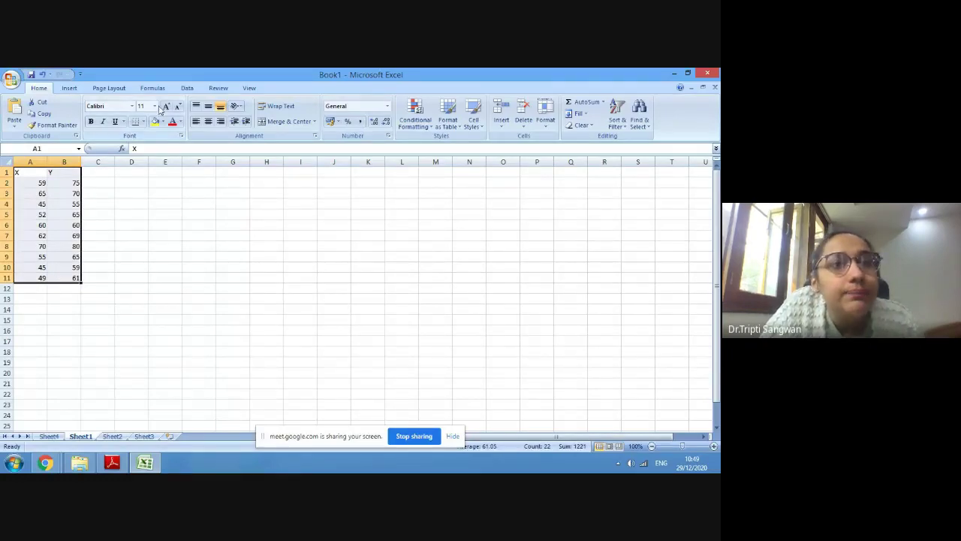
click(73, 90)
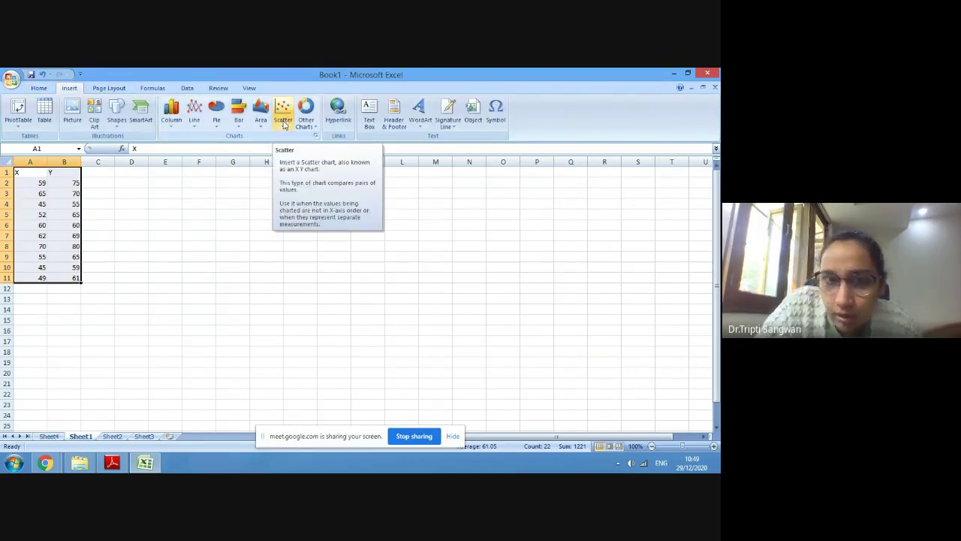
click(285, 125)
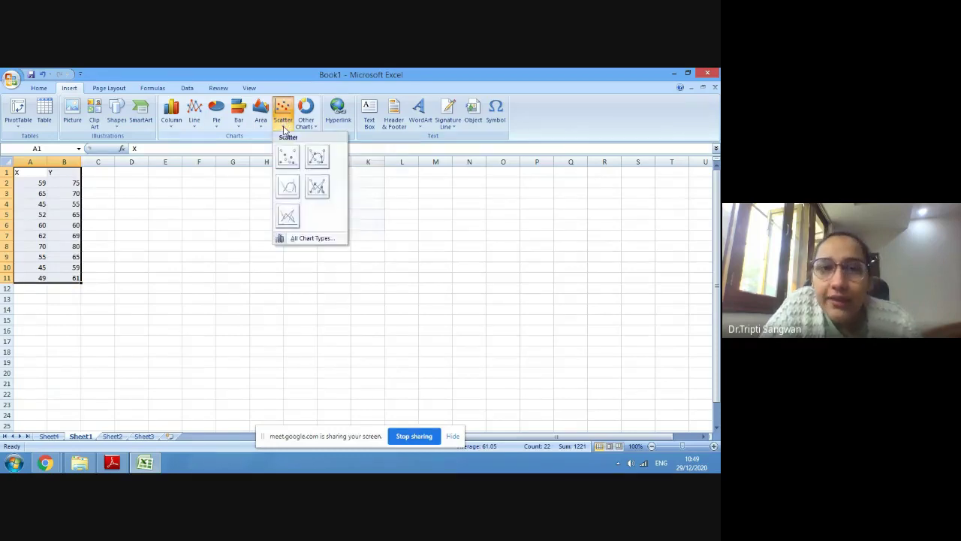
click(287, 158)
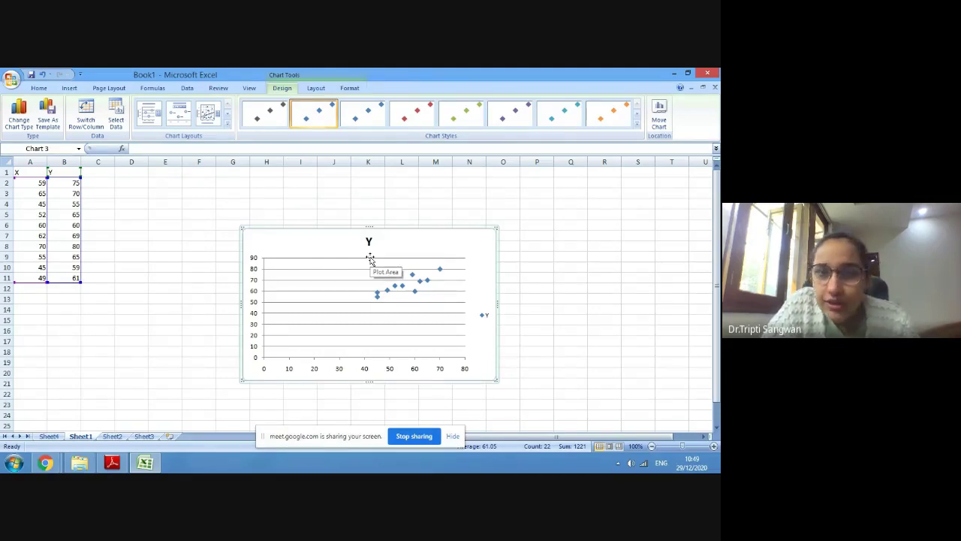
click(368, 241)
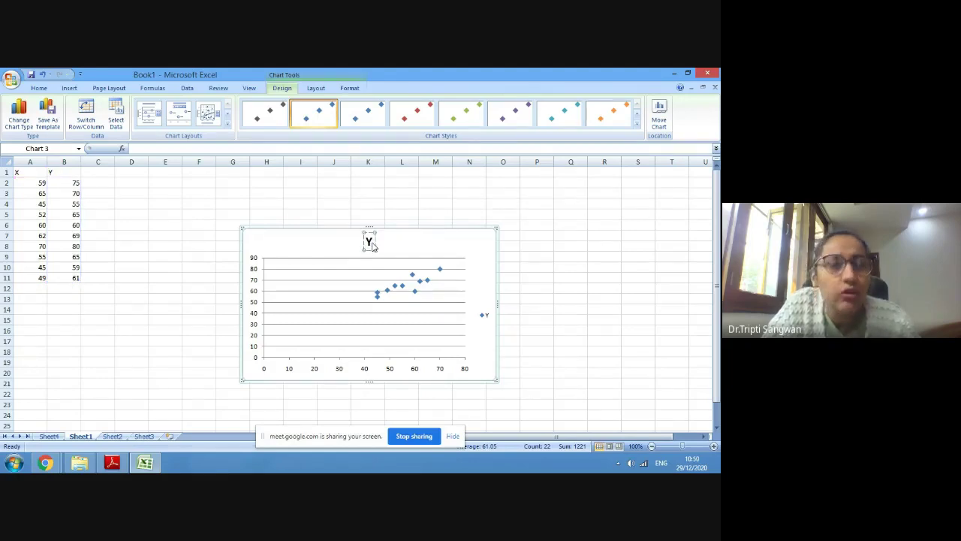
click(228, 235)
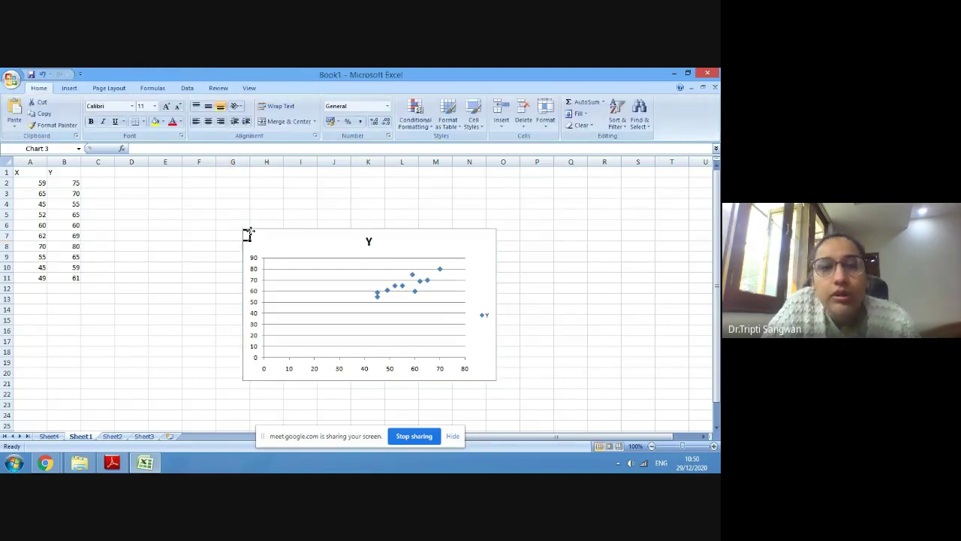
click(248, 232)
click(228, 126)
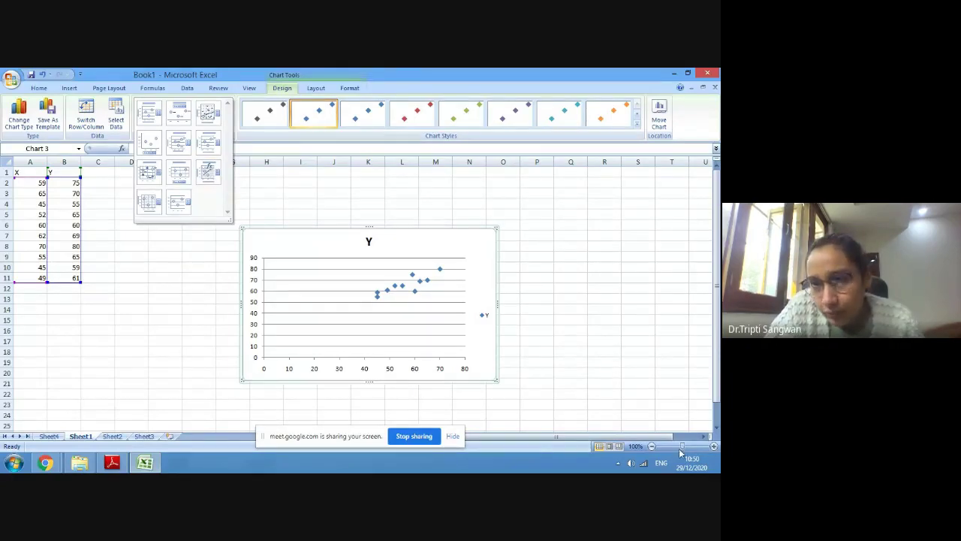
drag(686, 451, 699, 446)
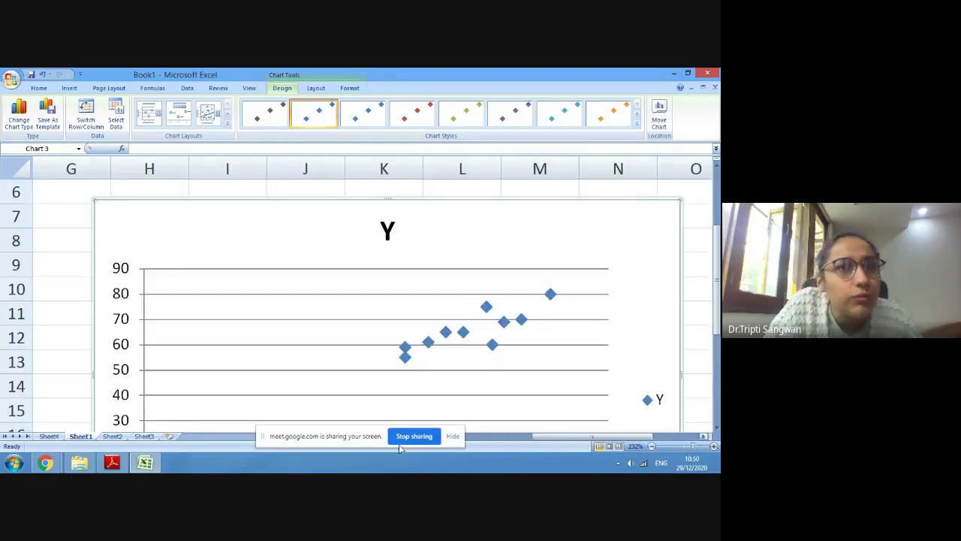
click(228, 126)
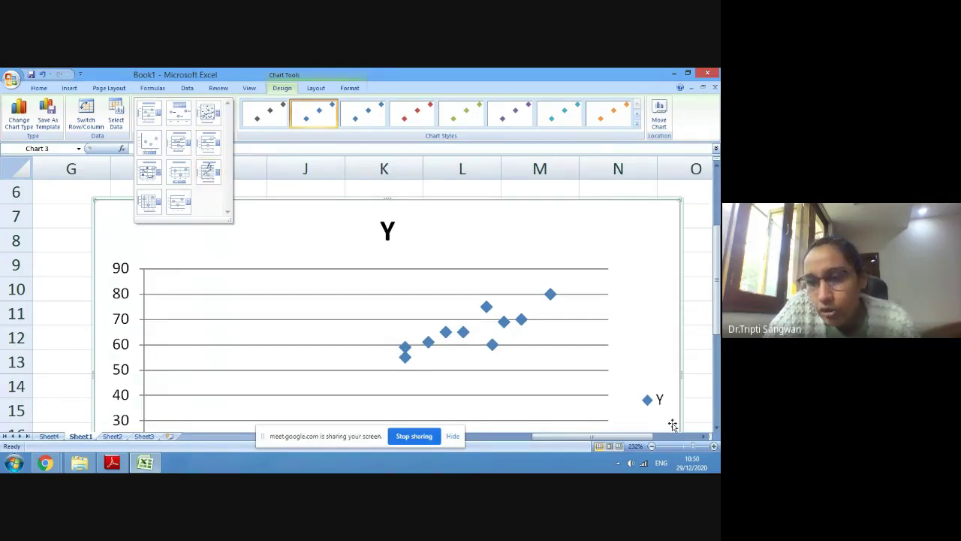
drag(693, 446, 681, 446)
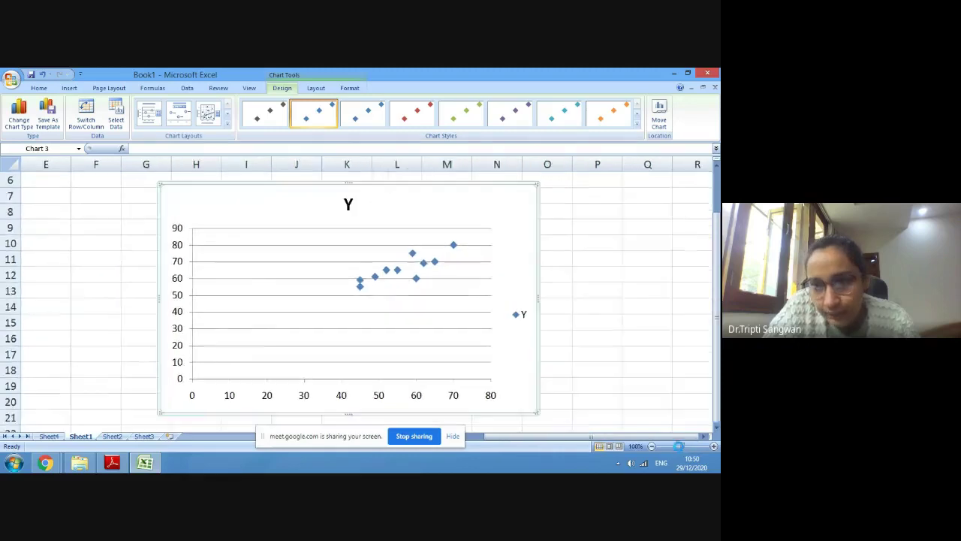
click(228, 127)
click(209, 171)
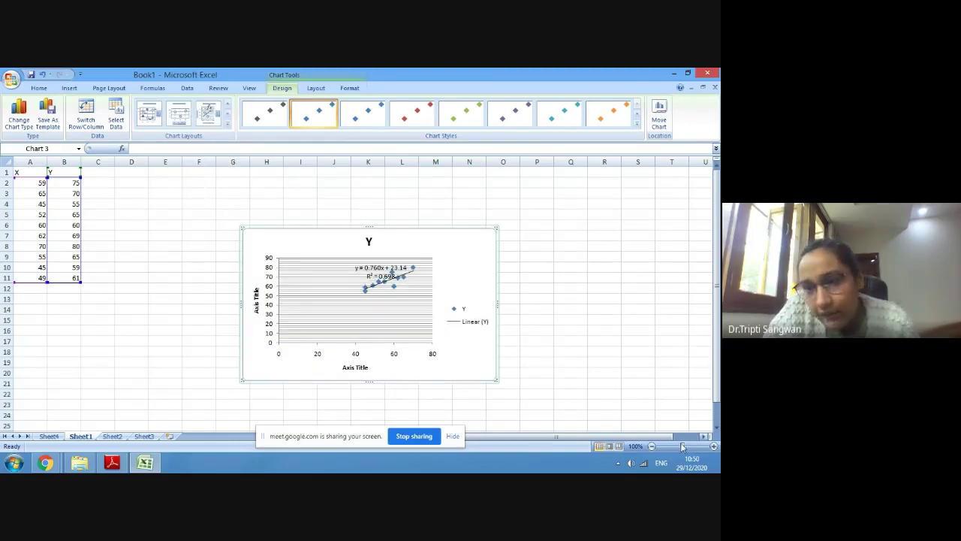
- Zoom the sheet in slightly to read the scatter chart
drag(681, 446, 684, 446)
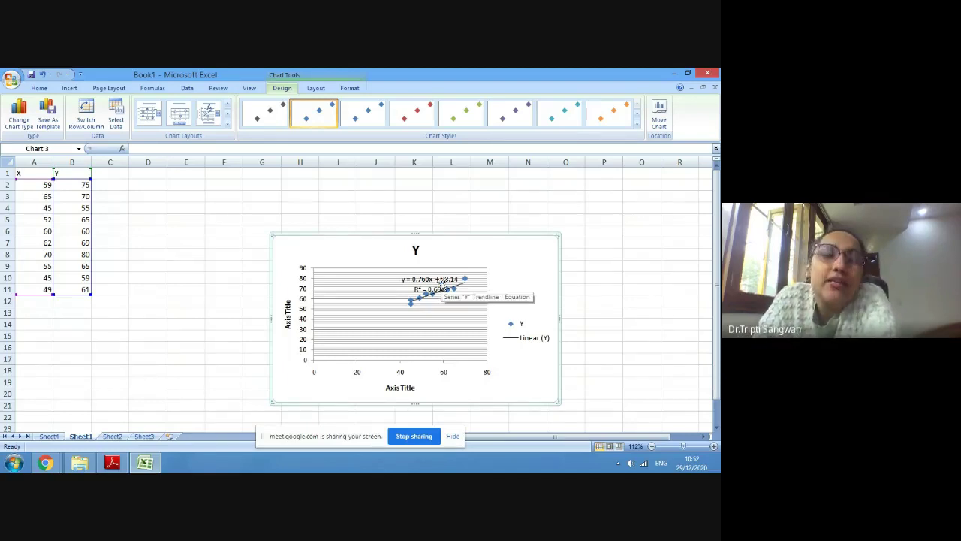
mouse_move(443, 301)
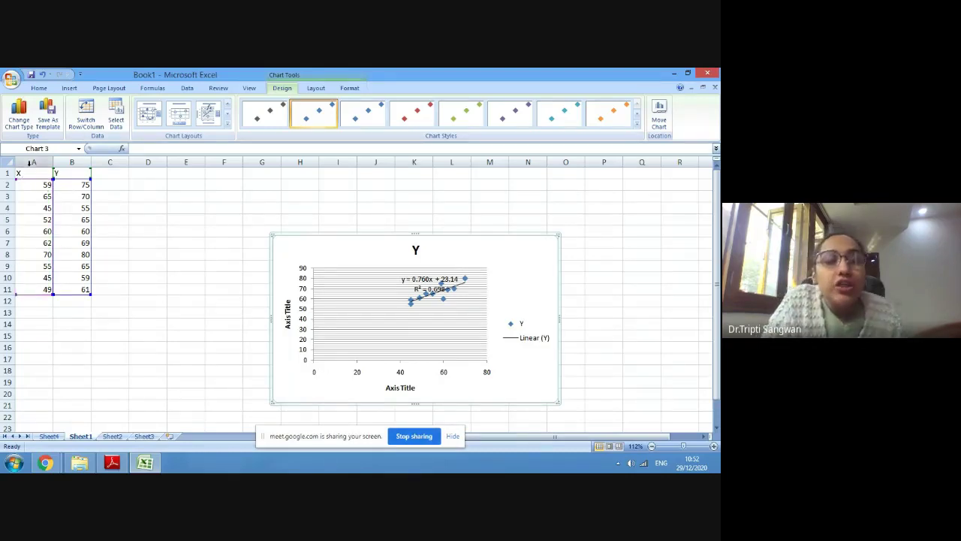
drag(28, 173, 66, 288)
- Copy the X and Y data from Sheet1 and paste it into A1:B11 of Sheet3
right_click(65, 288)
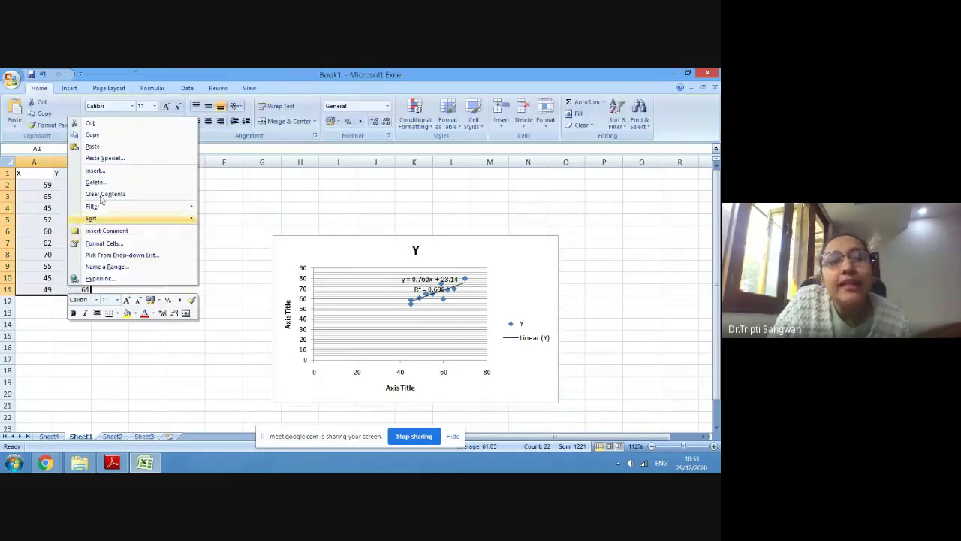
click(112, 139)
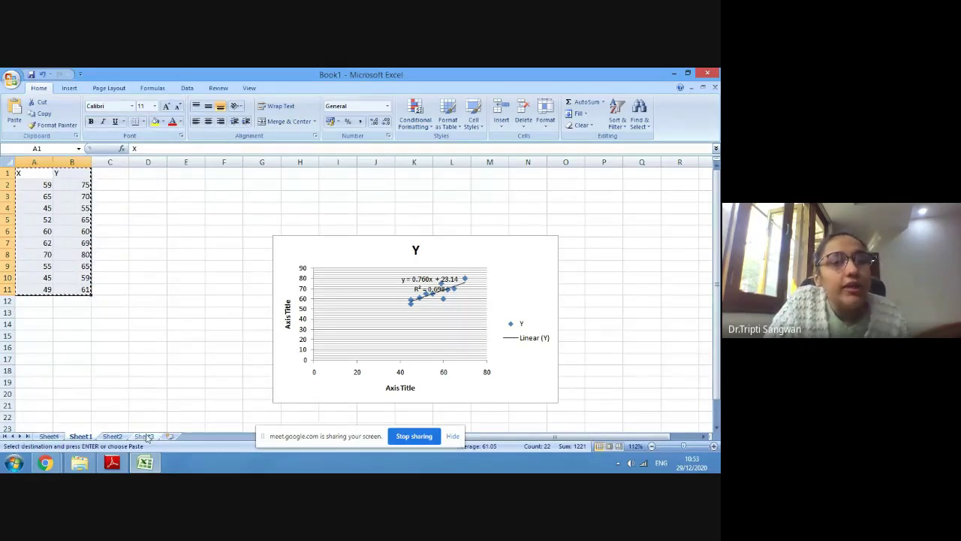
click(144, 436)
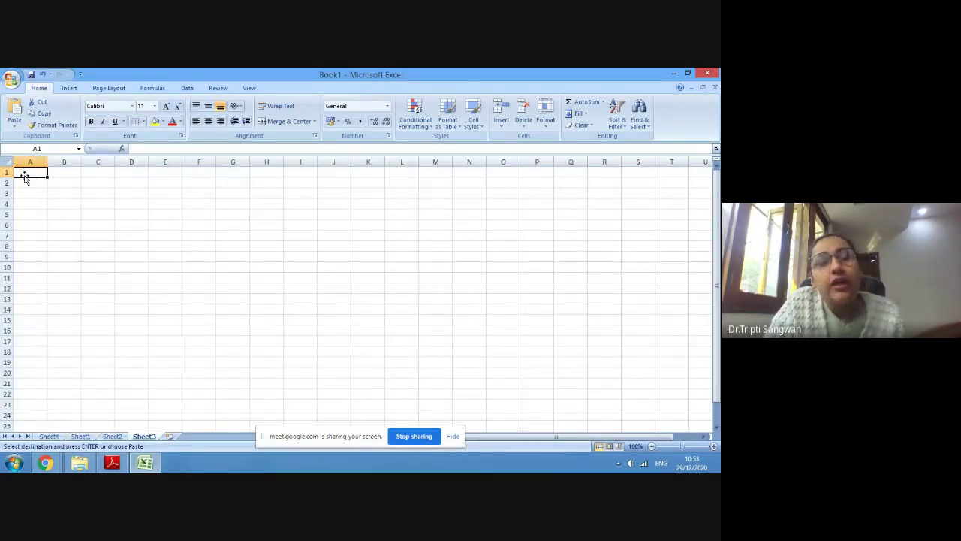
key(ctrl+v)
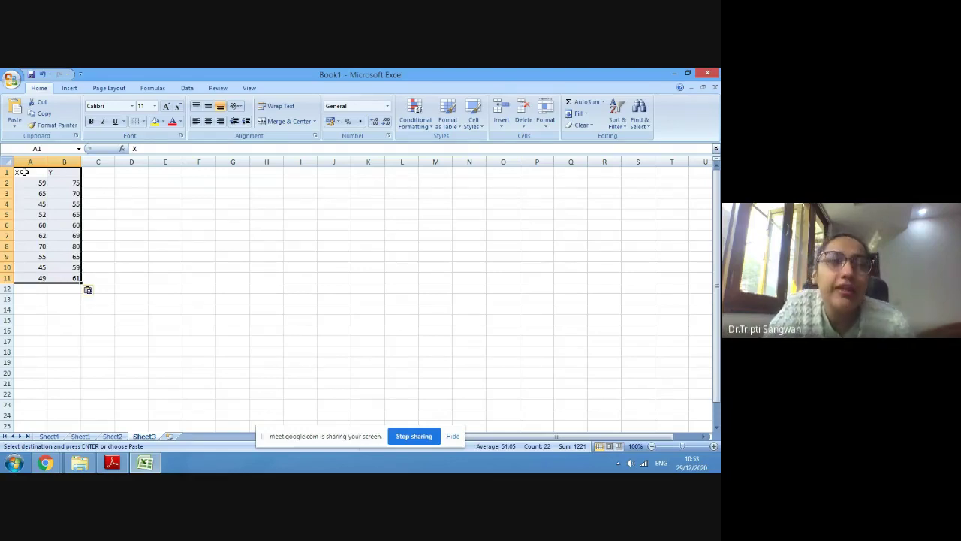
drag(24, 172, 63, 278)
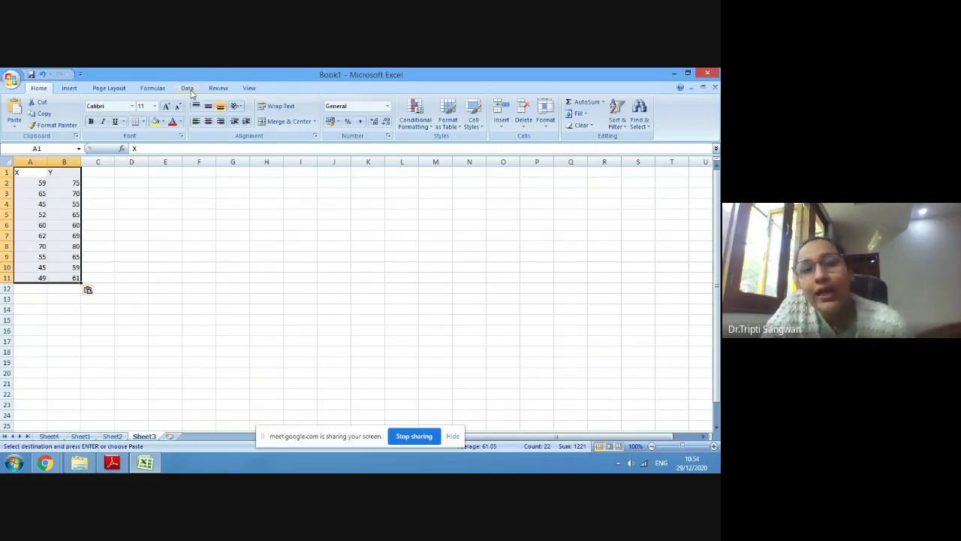
- Open Data > Data Analysis and choose the Regression tool
click(192, 94)
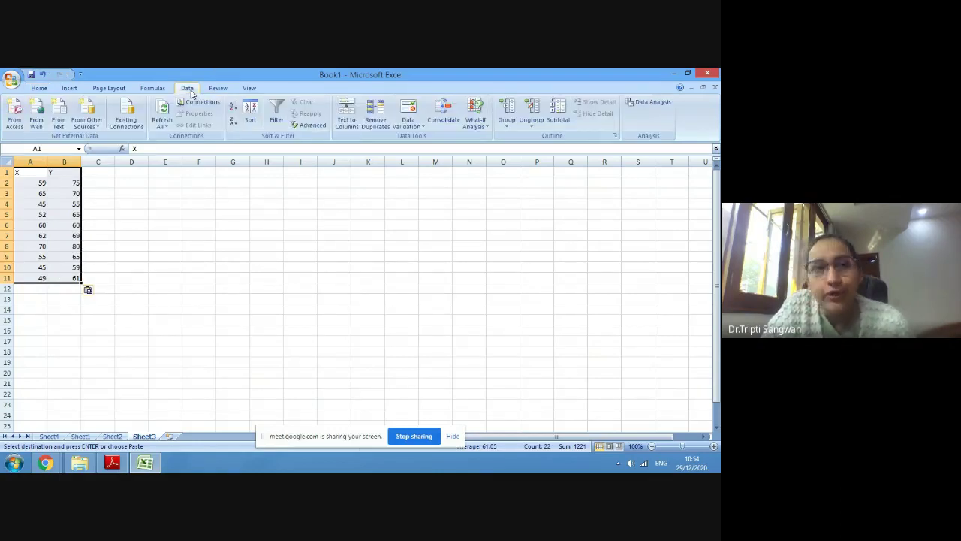
click(653, 105)
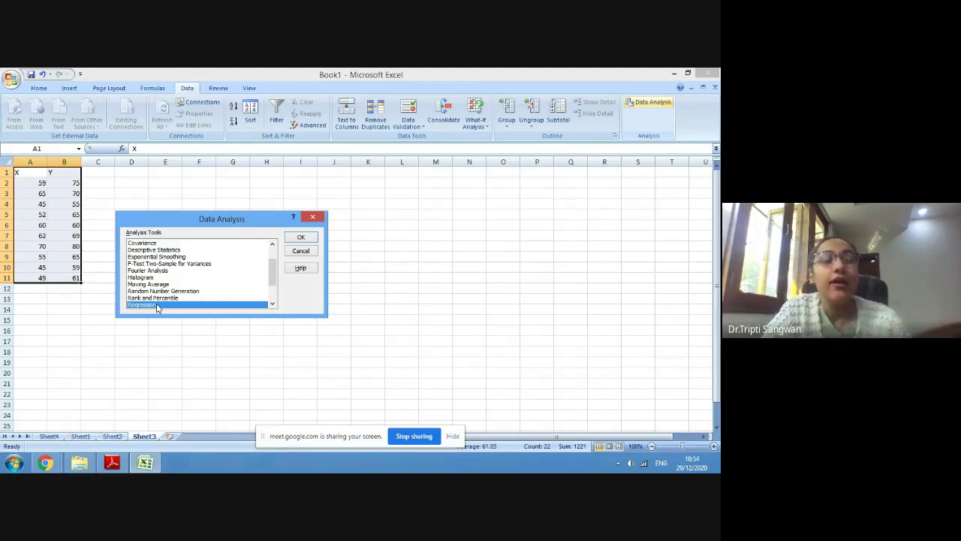
click(299, 238)
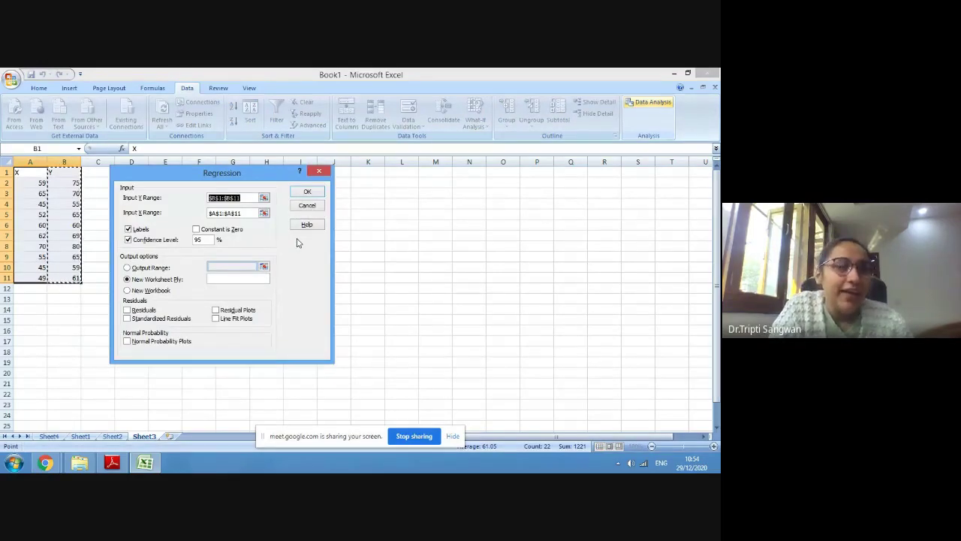
- Clear the prefilled ranges and set the Input Y Range to $B$1:$B$11, including the label
key(Delete)
click(253, 213)
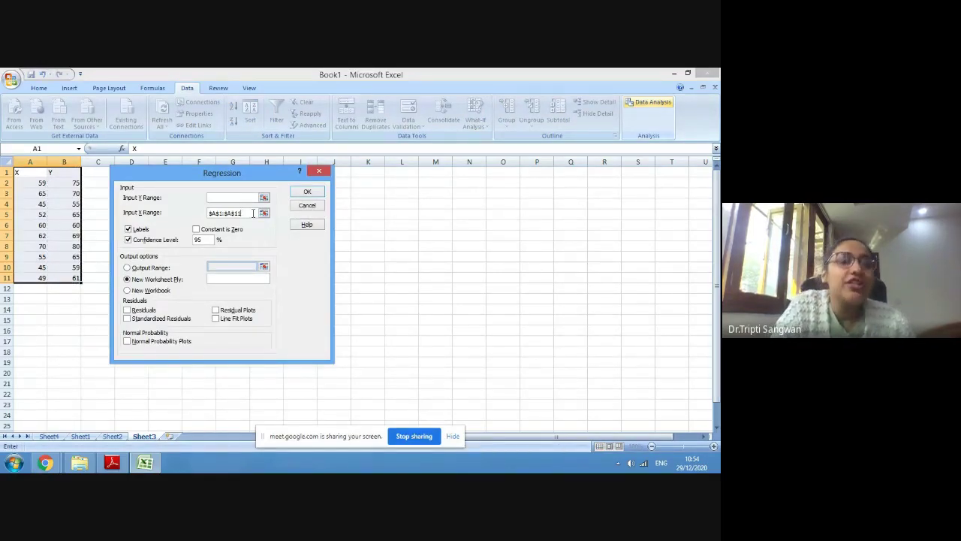
key(BackSpace)
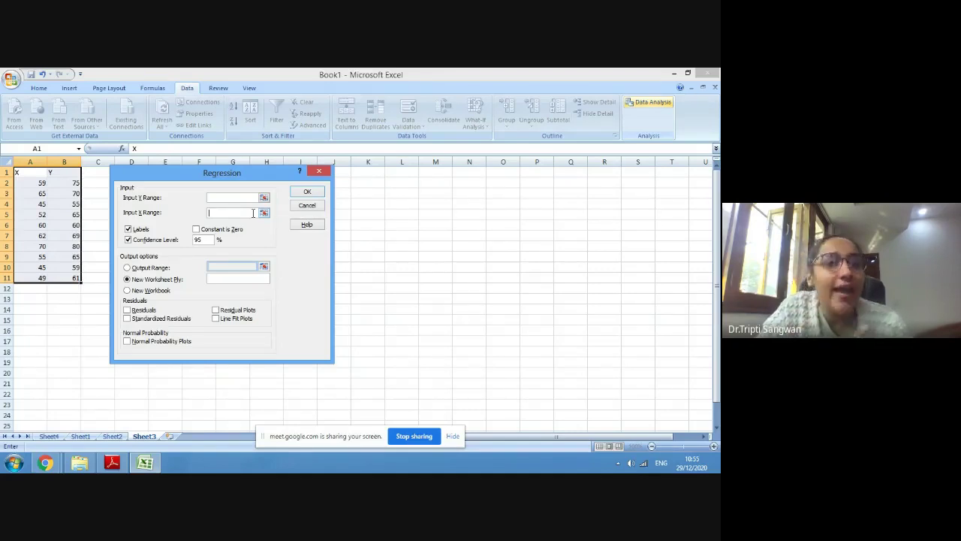
click(253, 213)
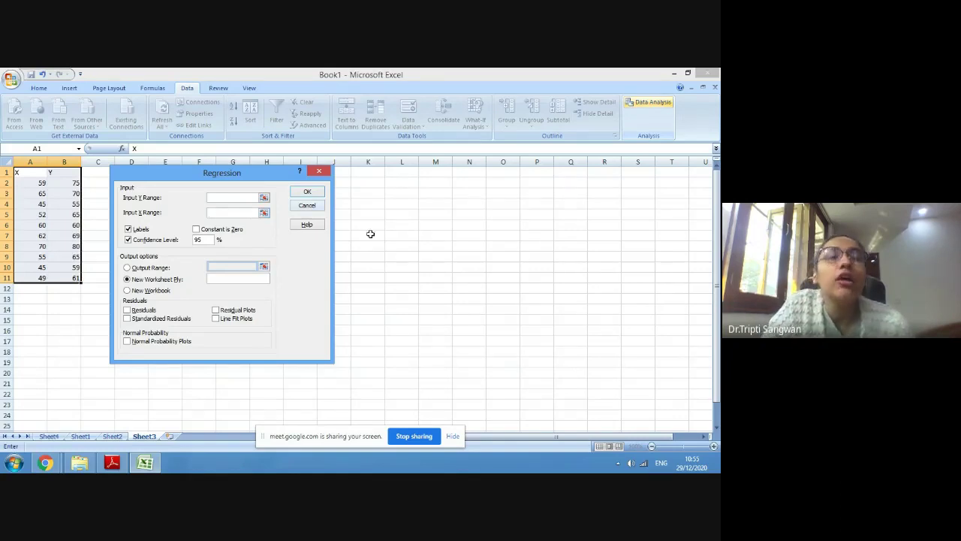
click(215, 198)
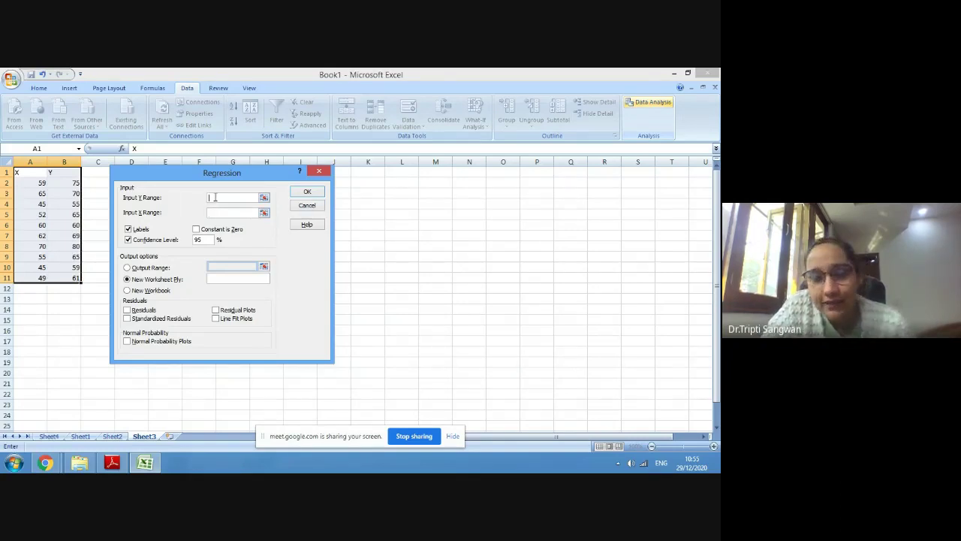
click(75, 175)
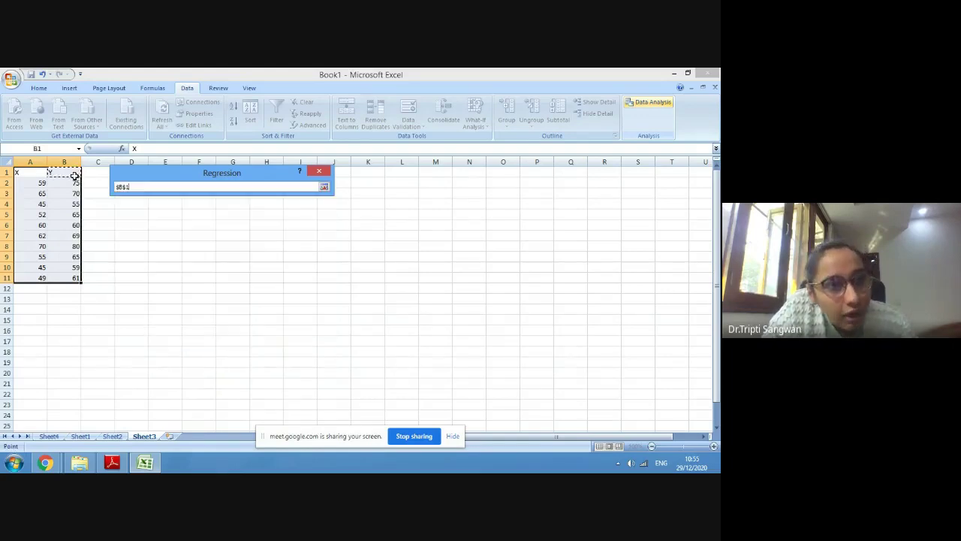
drag(75, 175, 77, 277)
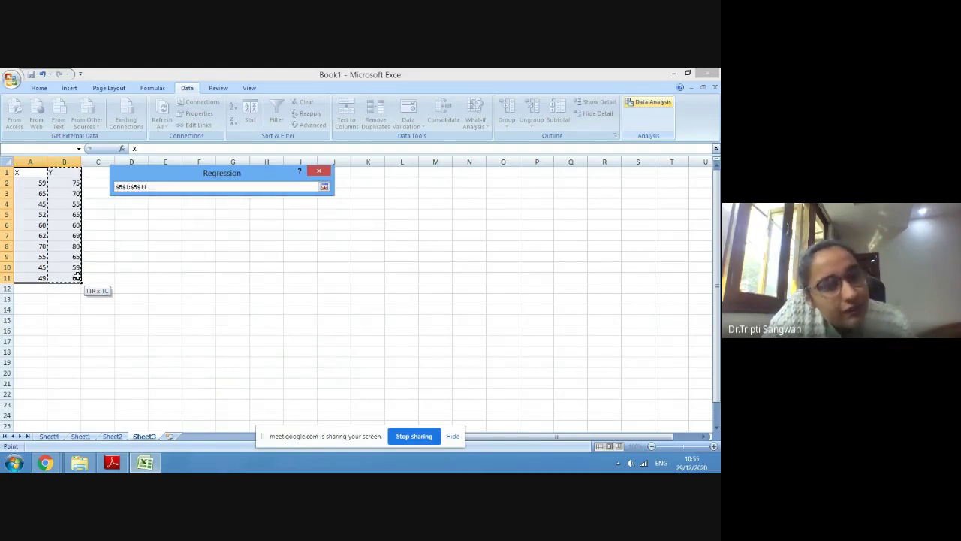
drag(77, 277, 76, 277)
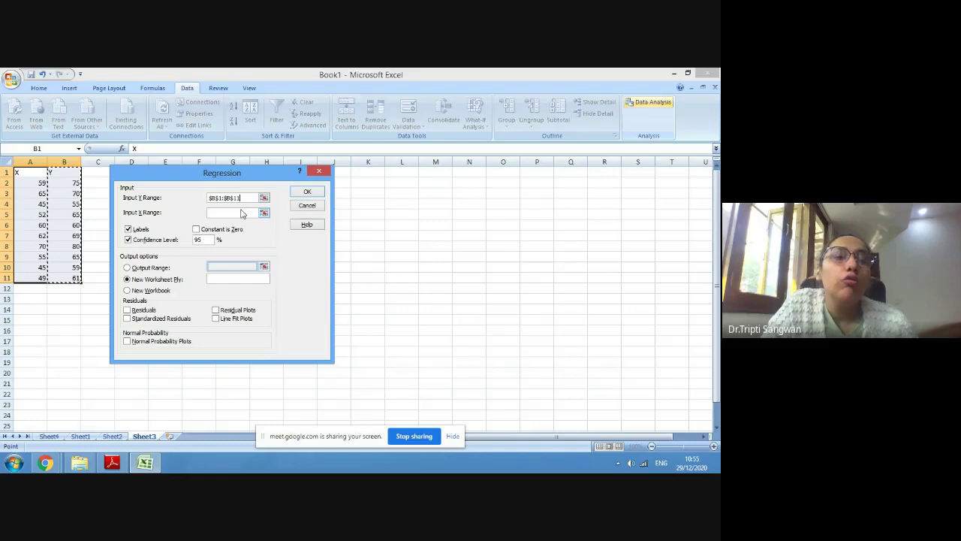
click(241, 213)
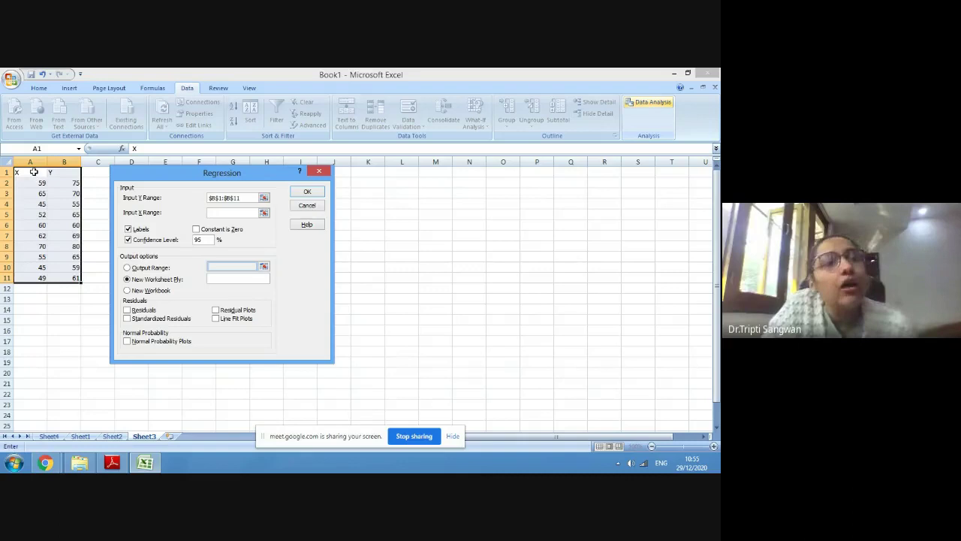
- Set the Input X Range to A1:A11, keep 95% confidence on, and run the regression
drag(35, 174, 43, 276)
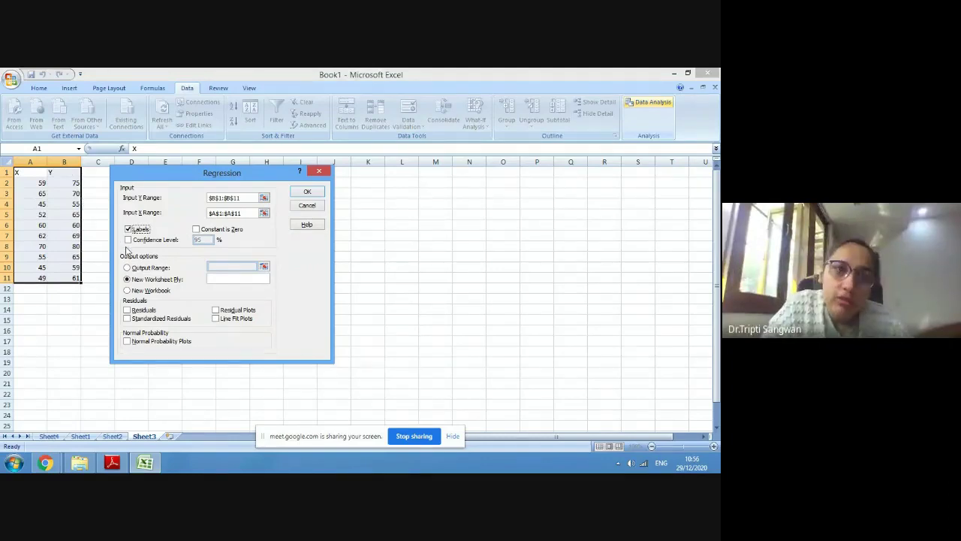
click(129, 241)
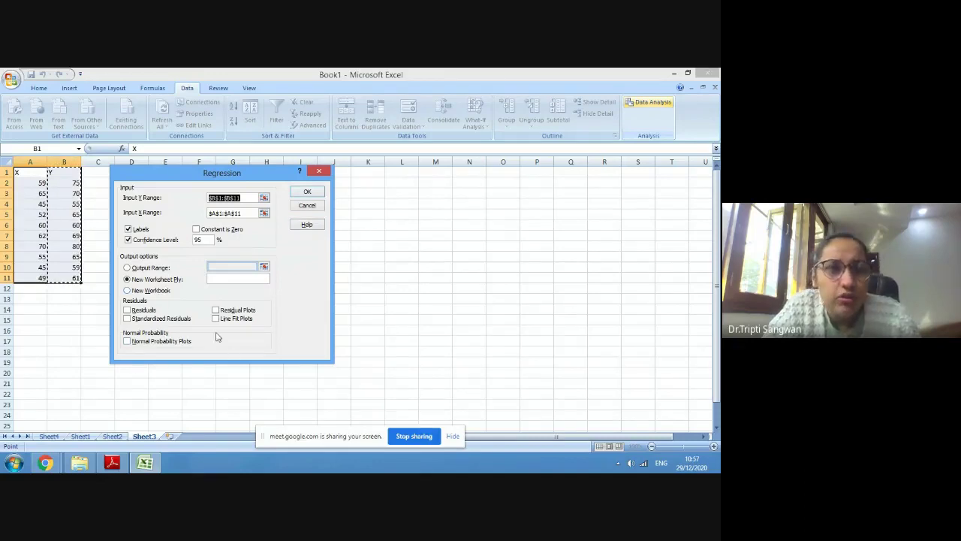
click(308, 193)
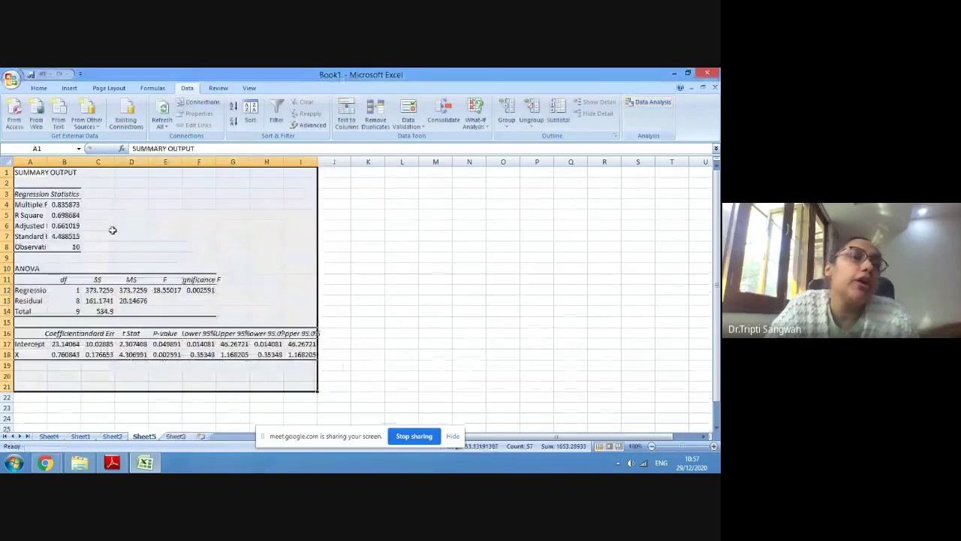
- Widen column A and autofit columns G, H and I of the regression output
drag(46, 162, 80, 162)
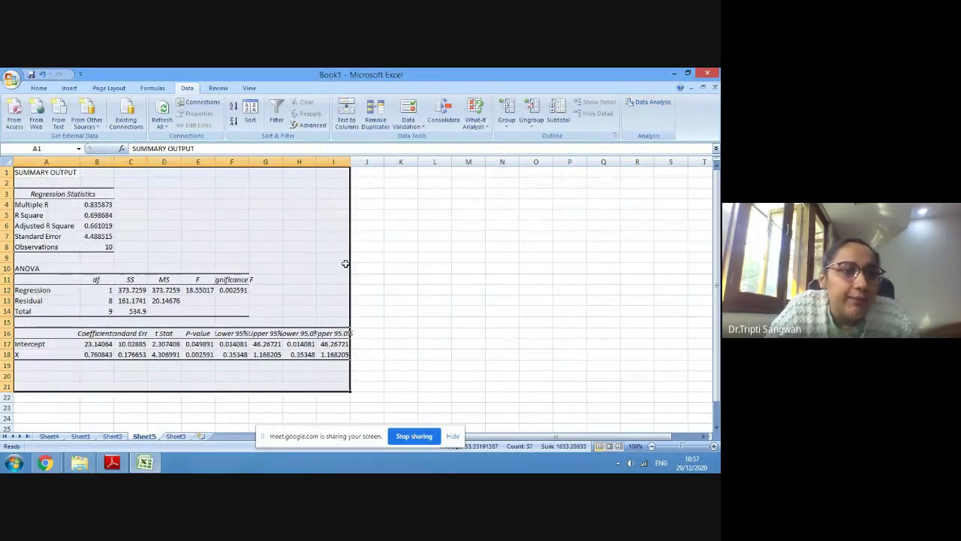
click(164, 203)
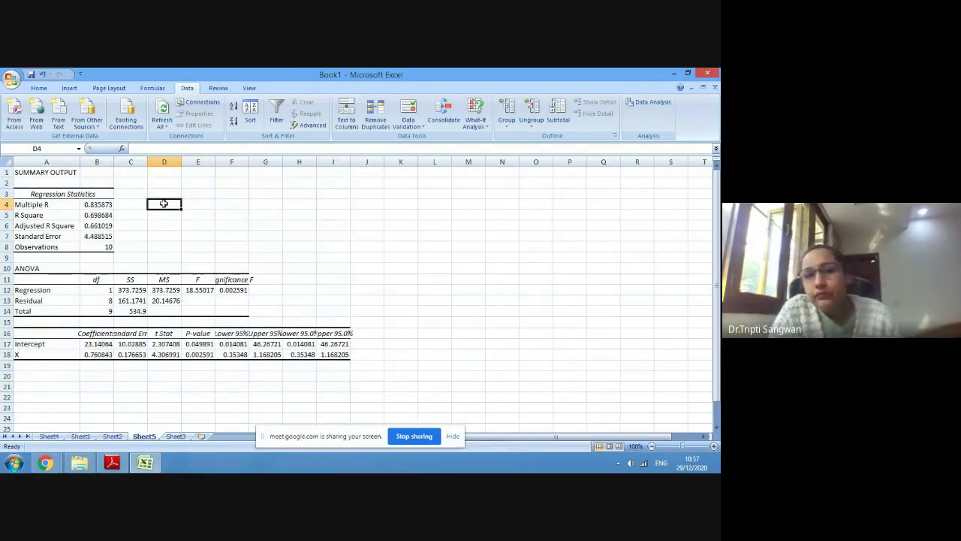
double_click(283, 162)
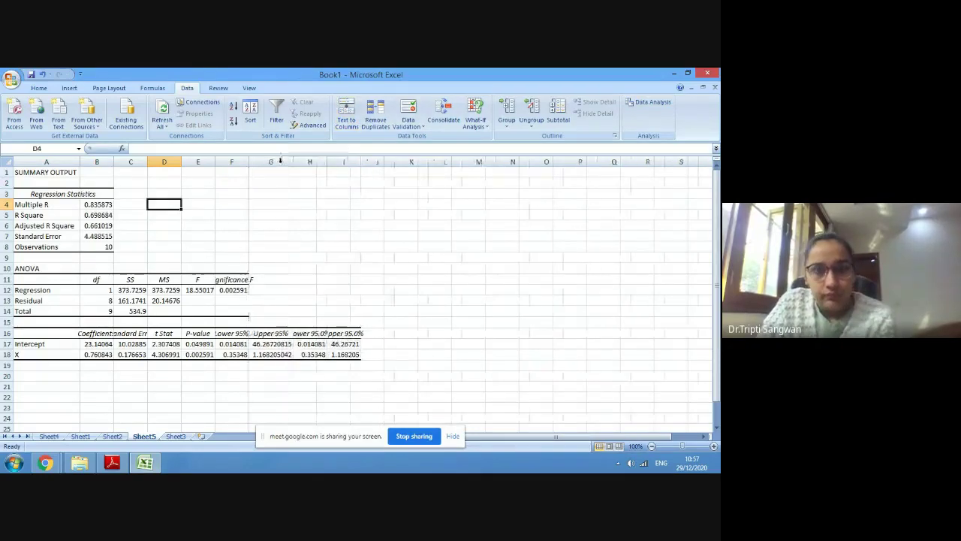
double_click(327, 162)
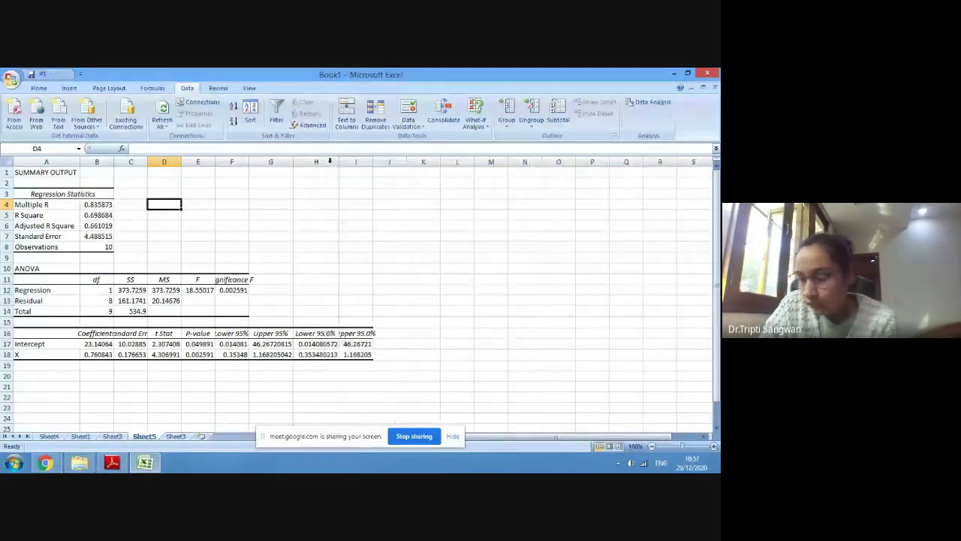
double_click(372, 161)
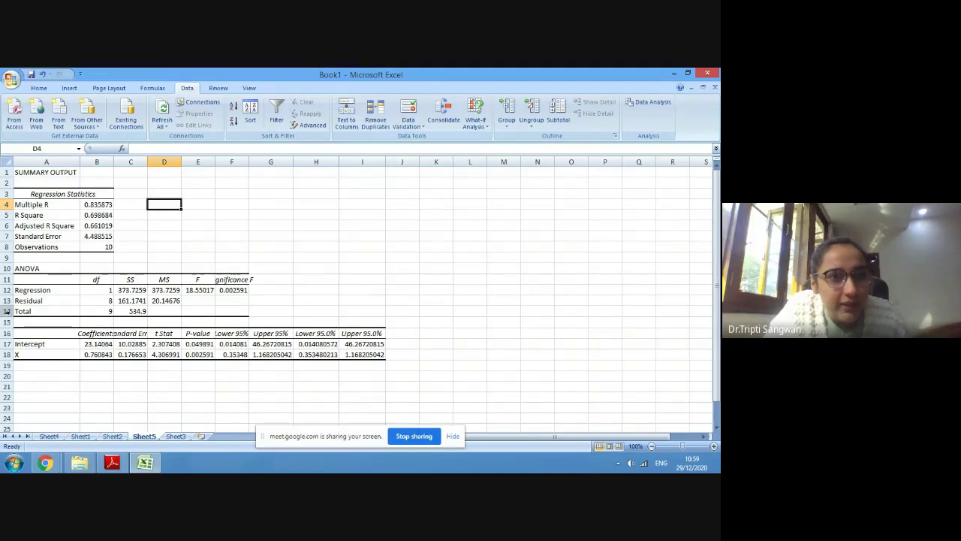
drag(6, 311, 3, 269)
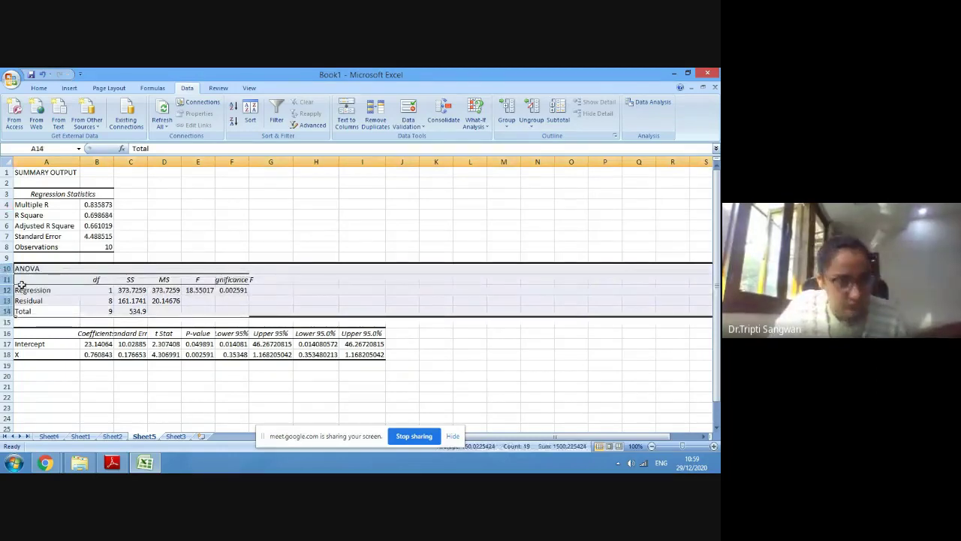
- Delete the ANOVA rows 10–14 and autofit columns B, C and D
right_click(22, 285)
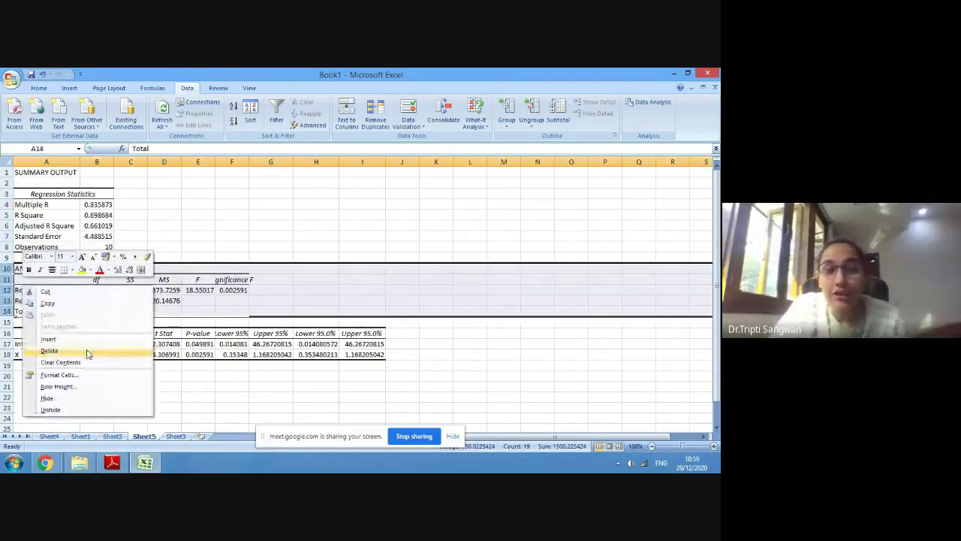
click(87, 352)
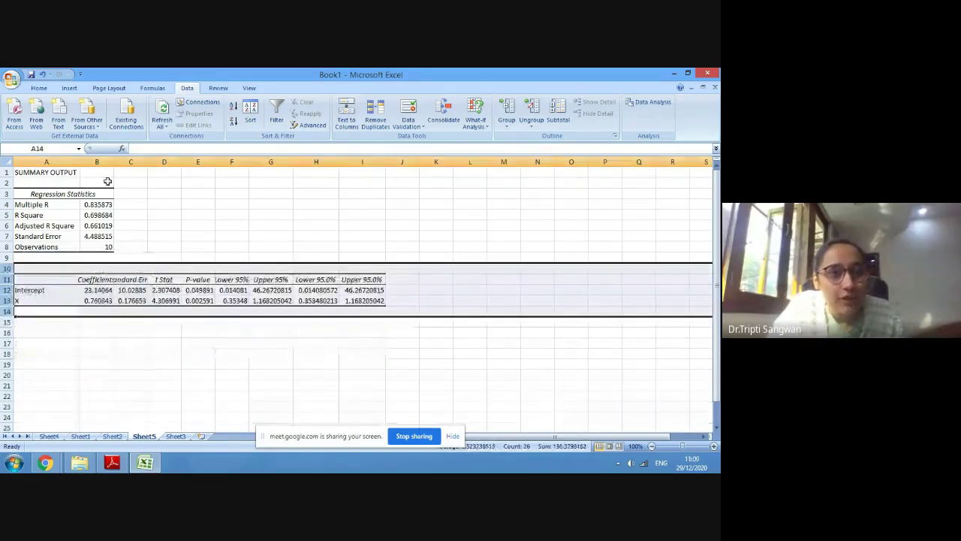
double_click(113, 162)
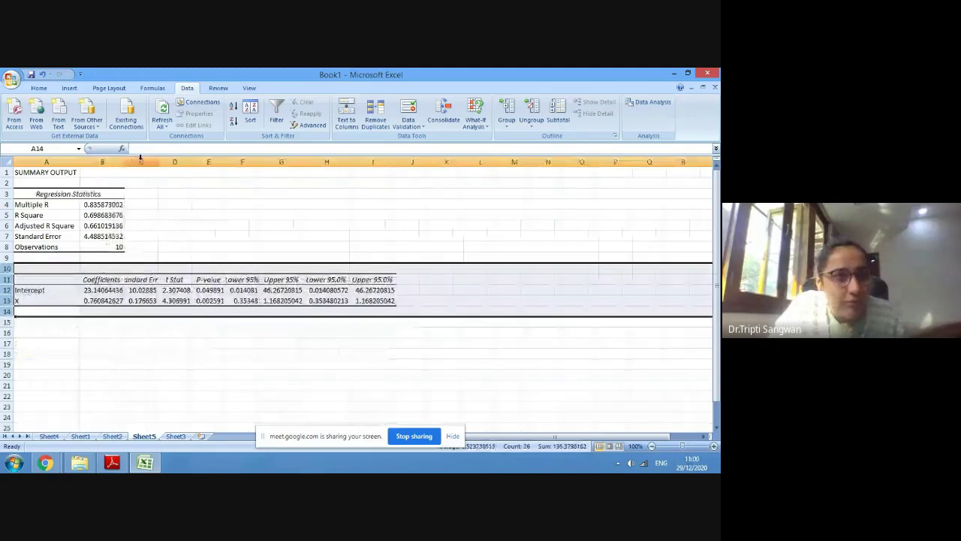
double_click(157, 161)
double_click(222, 161)
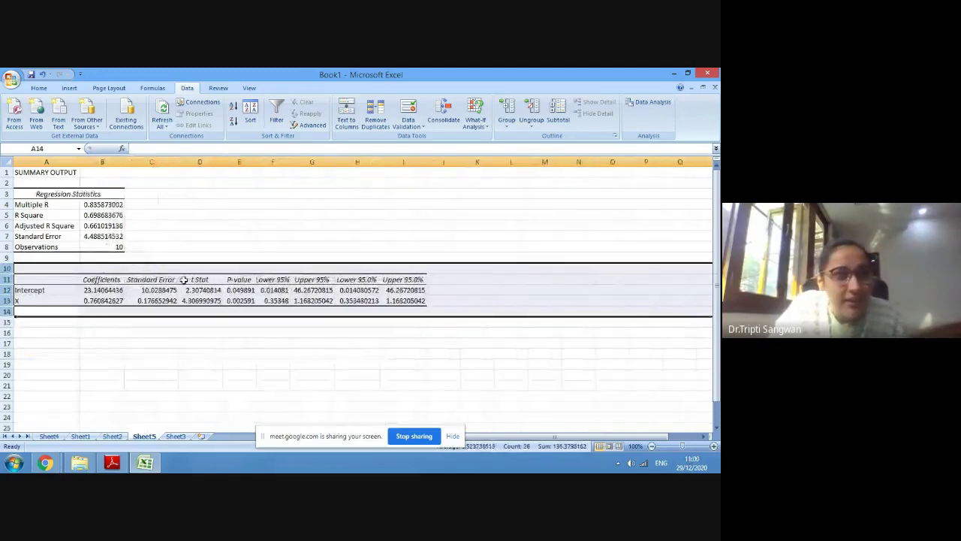
- Delete the extra coefficient-statistic columns C–H and C–I, then type r=0.8358 in G4
drag(150, 279, 278, 300)
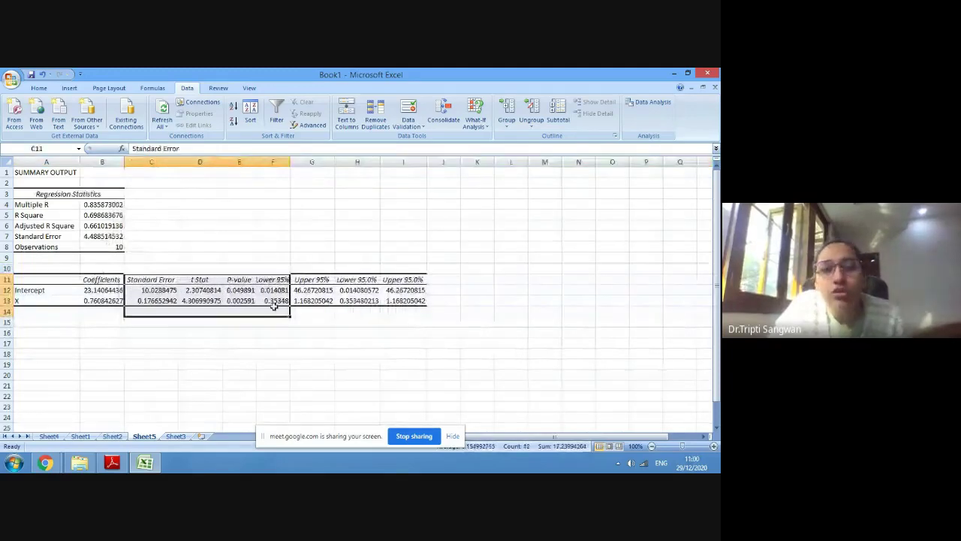
drag(150, 162, 363, 206)
right_click(398, 213)
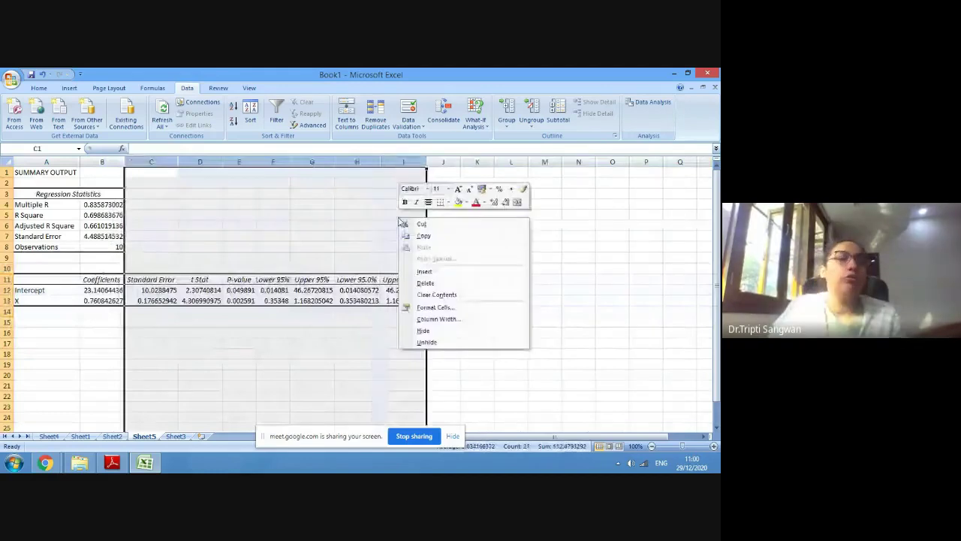
click(455, 288)
click(369, 247)
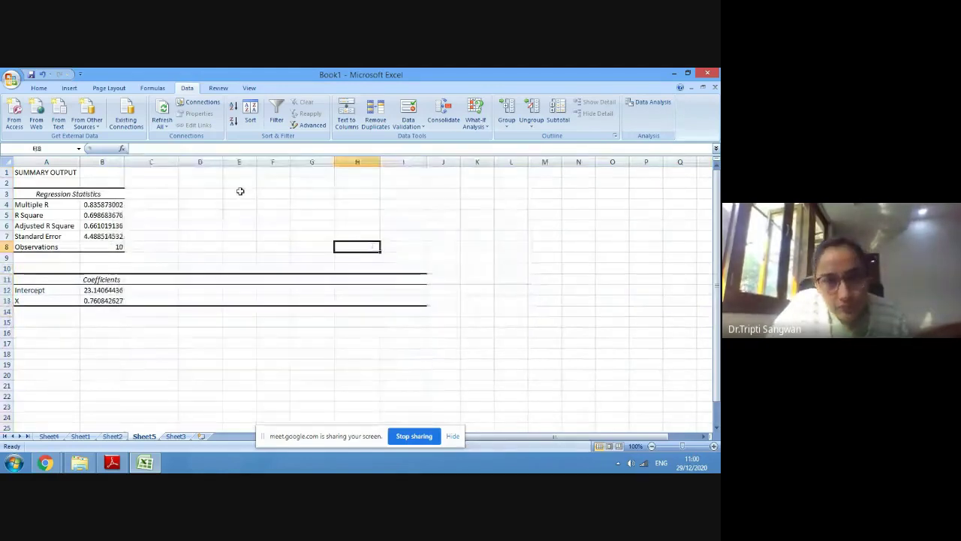
drag(151, 162, 382, 192)
right_click(382, 192)
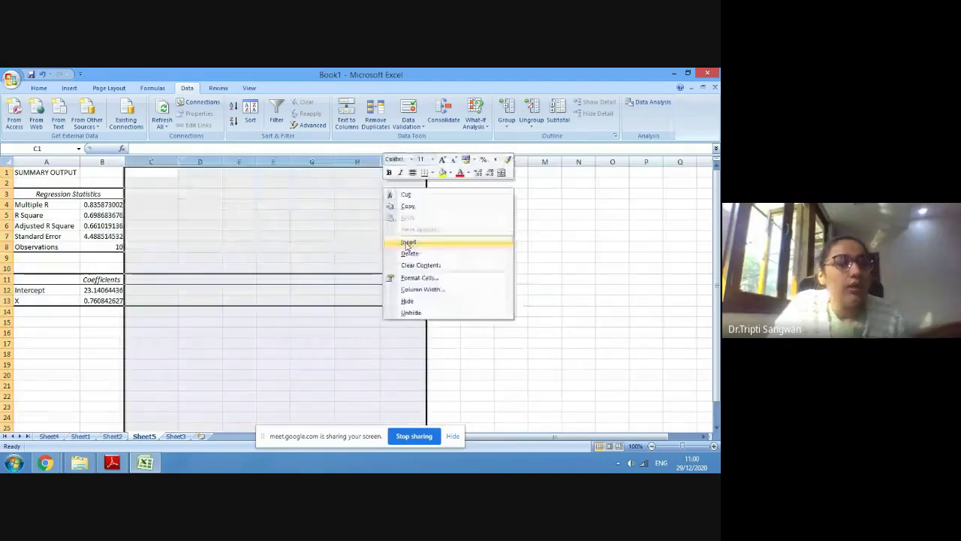
click(410, 252)
click(300, 251)
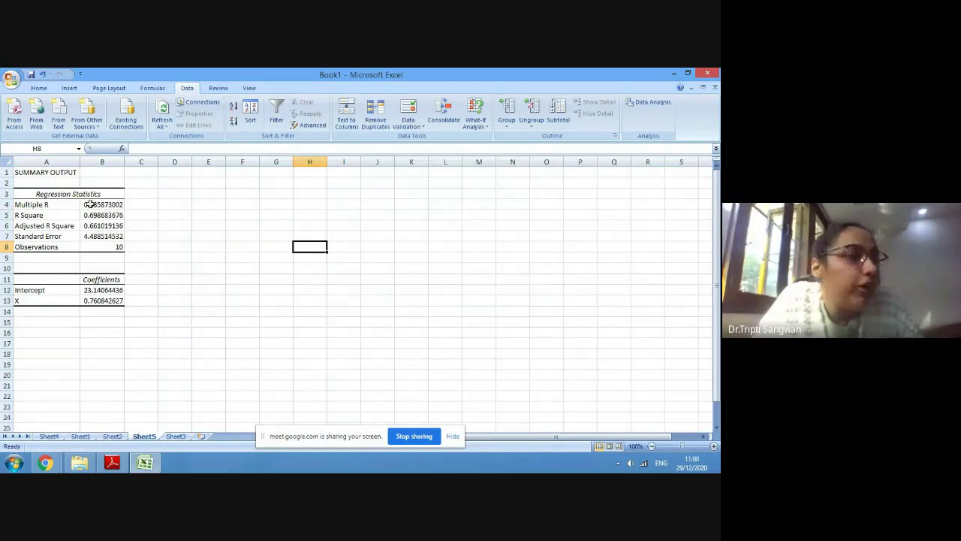
click(291, 208)
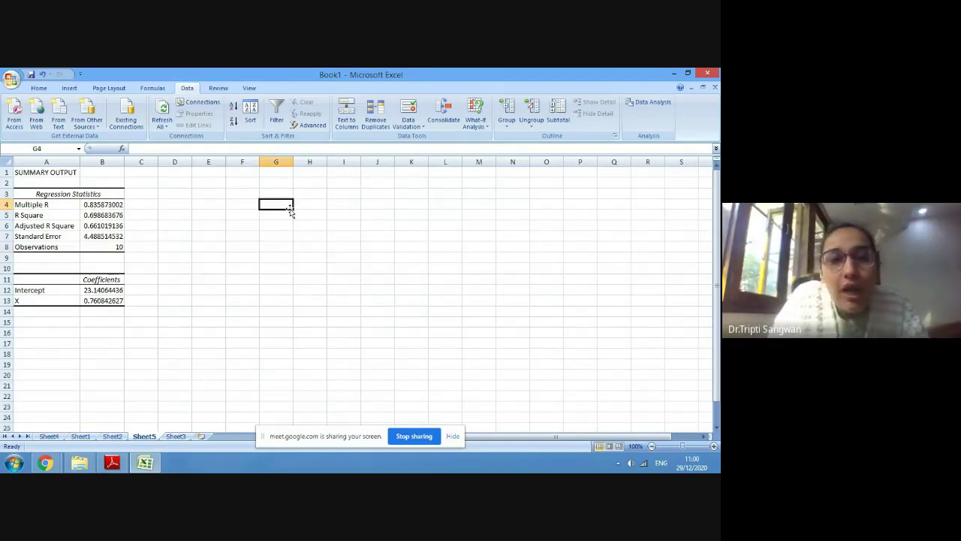
text(r=0.83)
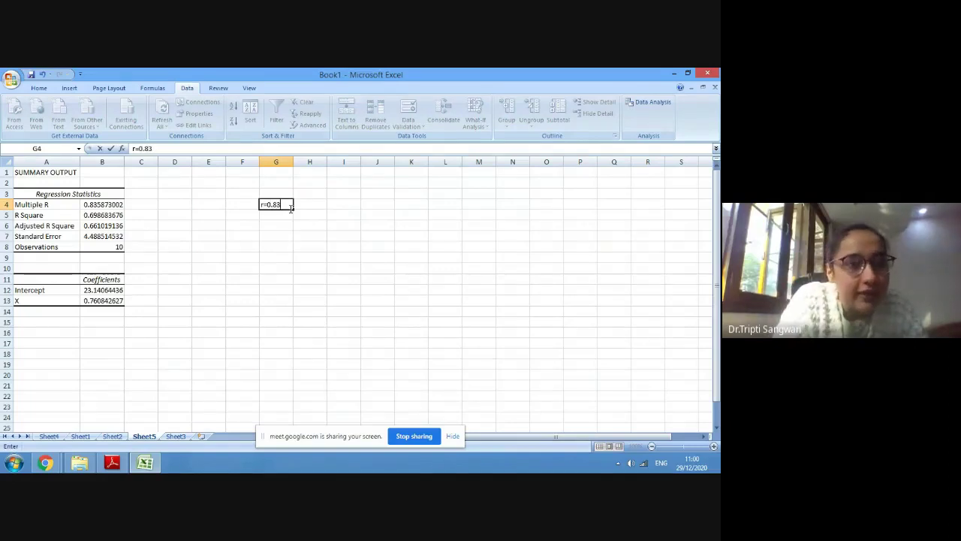
text(58)
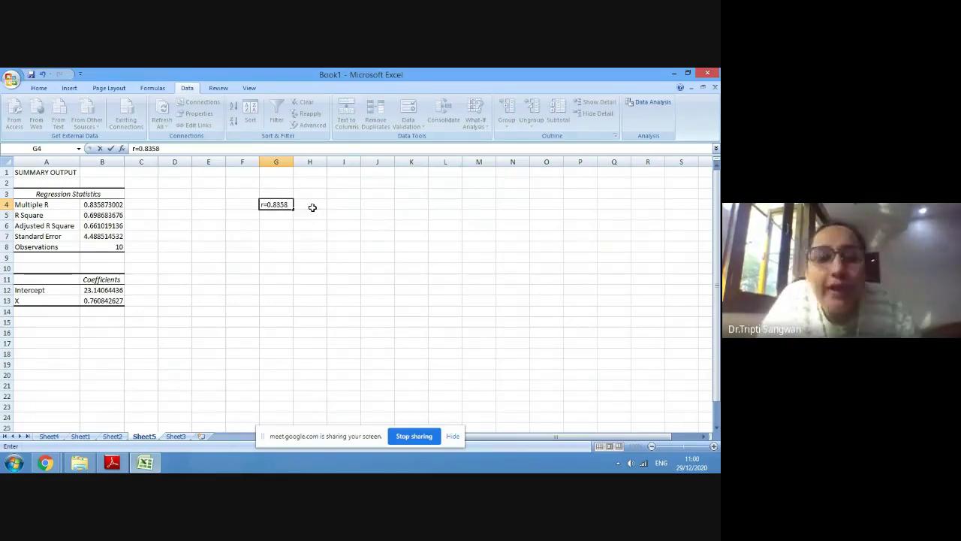
- Confirm r=0.8358 in G4, check R Square, and review Sheet2 and Sheet1 before returning to Sheet5
click(313, 207)
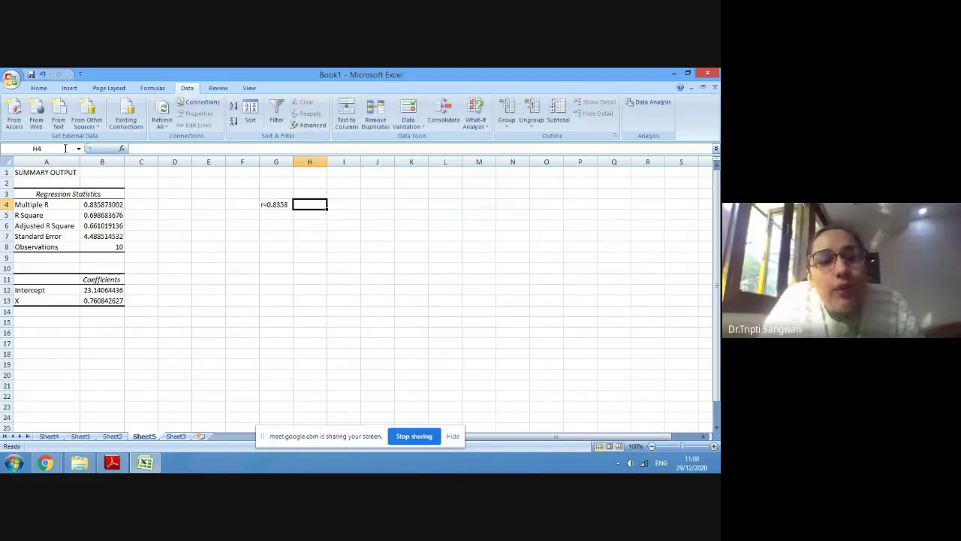
click(43, 214)
click(92, 215)
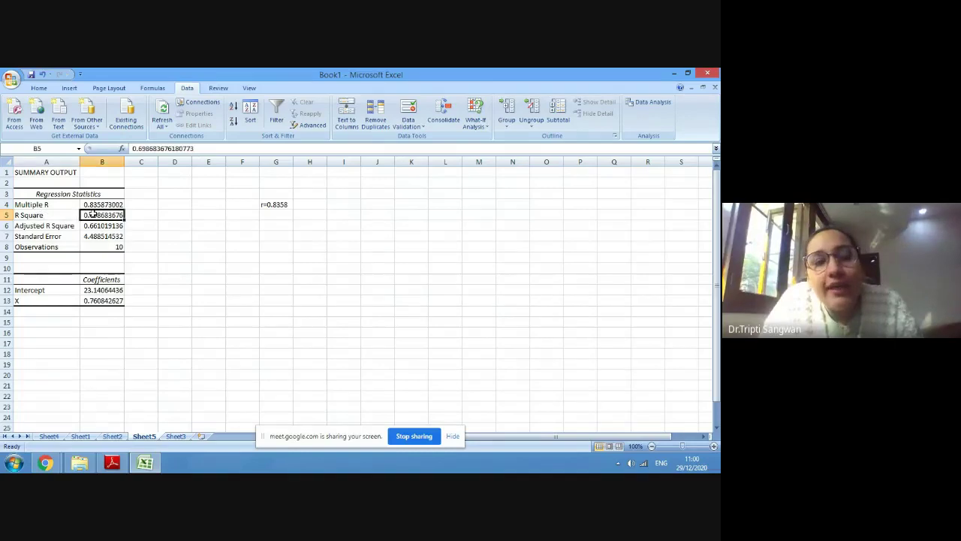
click(113, 436)
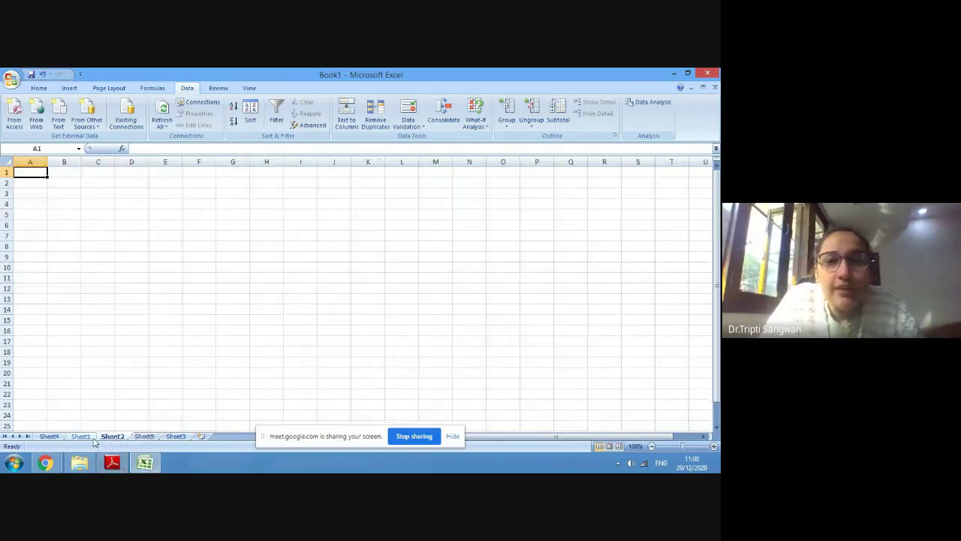
click(83, 437)
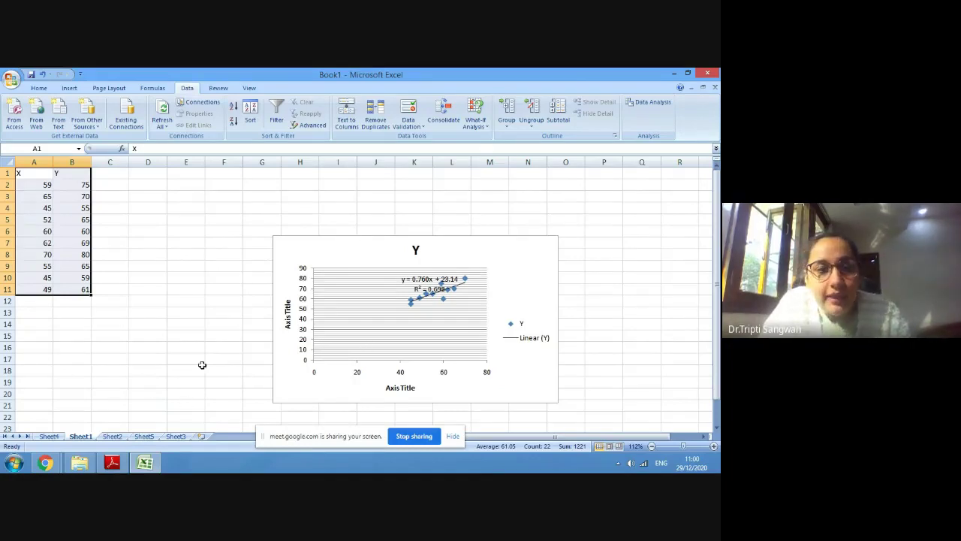
click(145, 436)
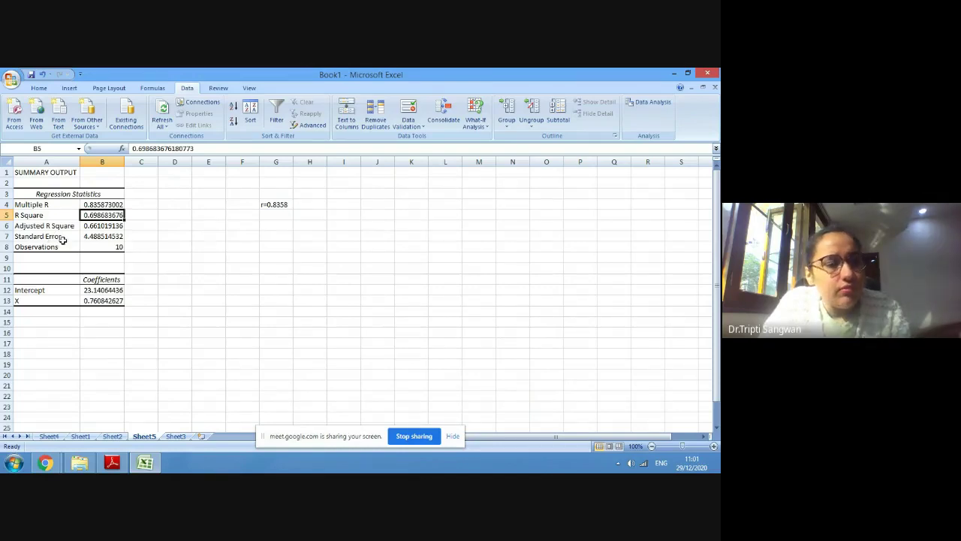
drag(30, 280, 113, 300)
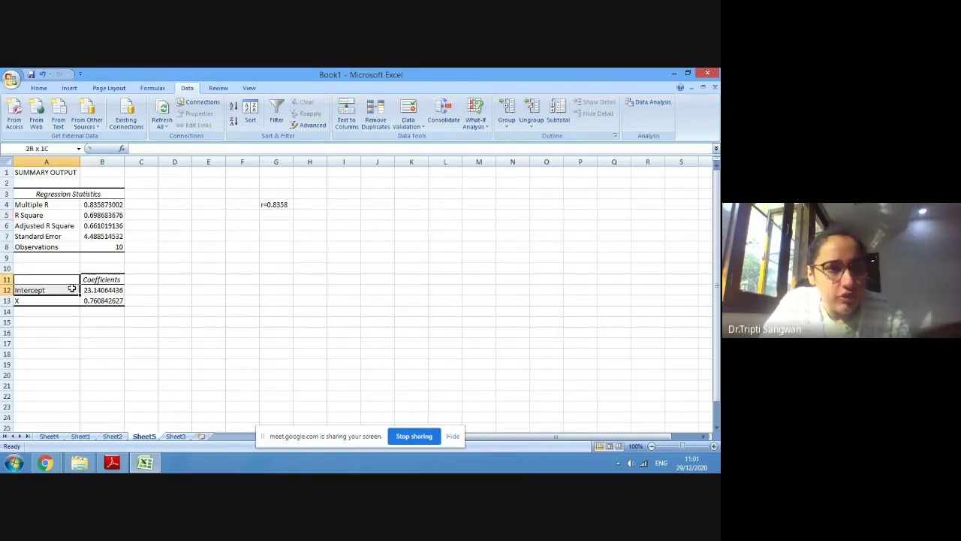
- Fill the Coefficients table A11:B13 with yellow
click(38, 88)
click(154, 121)
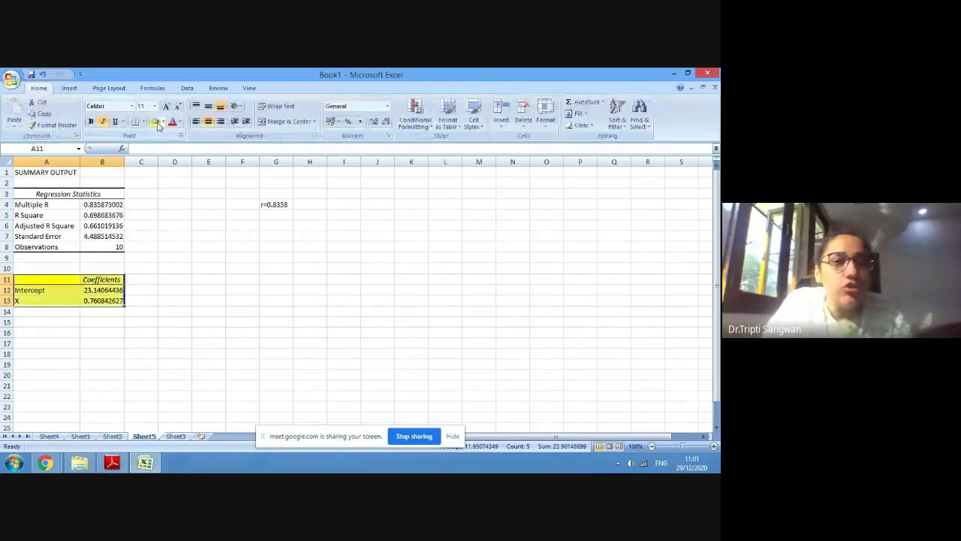
click(189, 269)
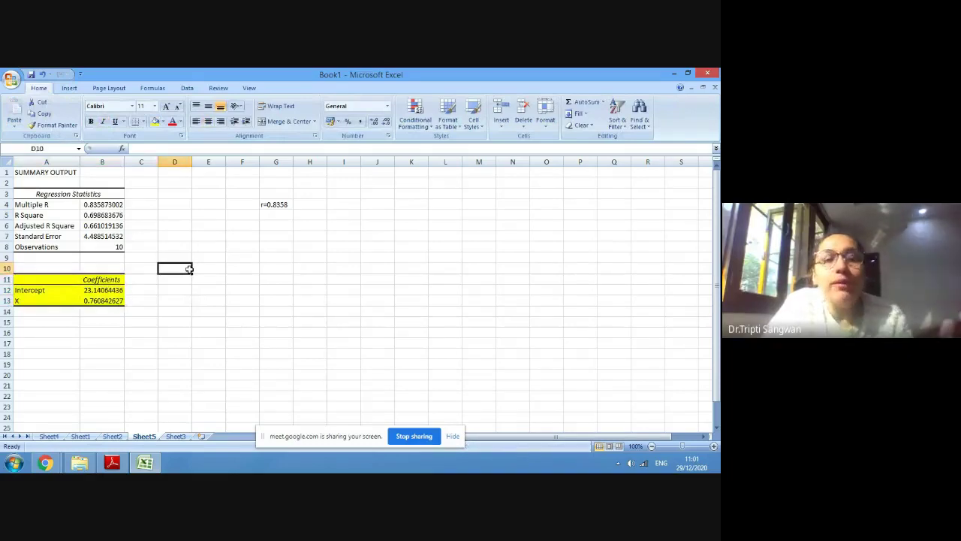
- Enter 'Y = 23.140 + 0.760 X' in G9 and fill G9:H10 yellow
click(286, 256)
text(Y)
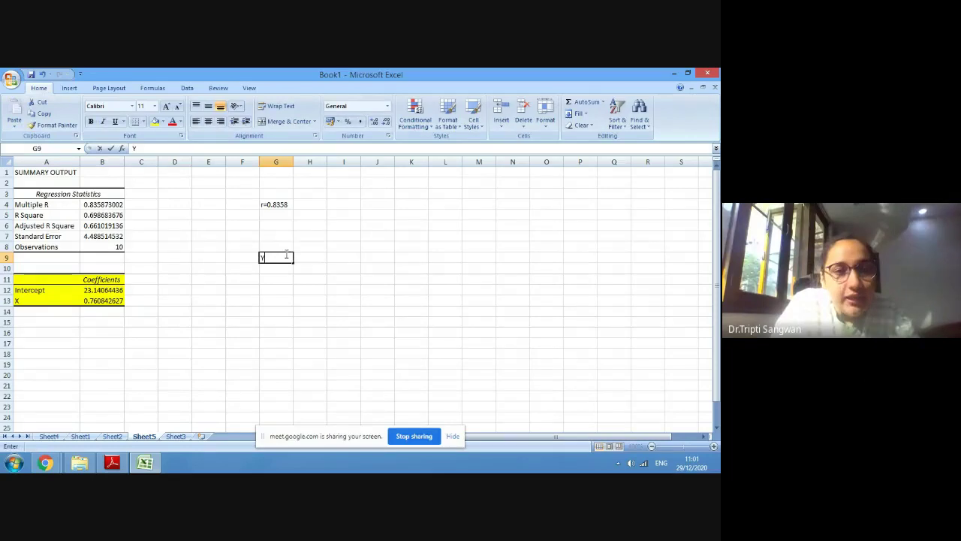
text( = 23.)
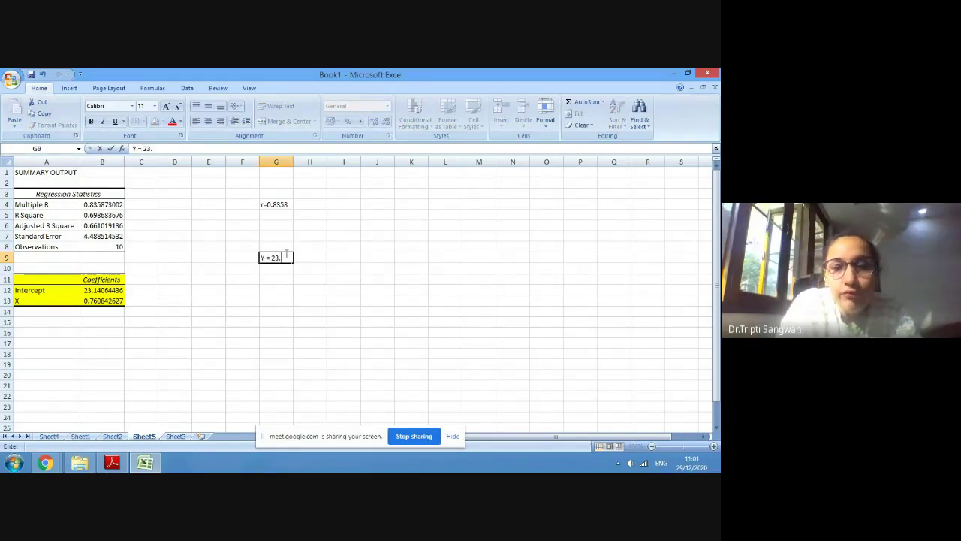
text(140)
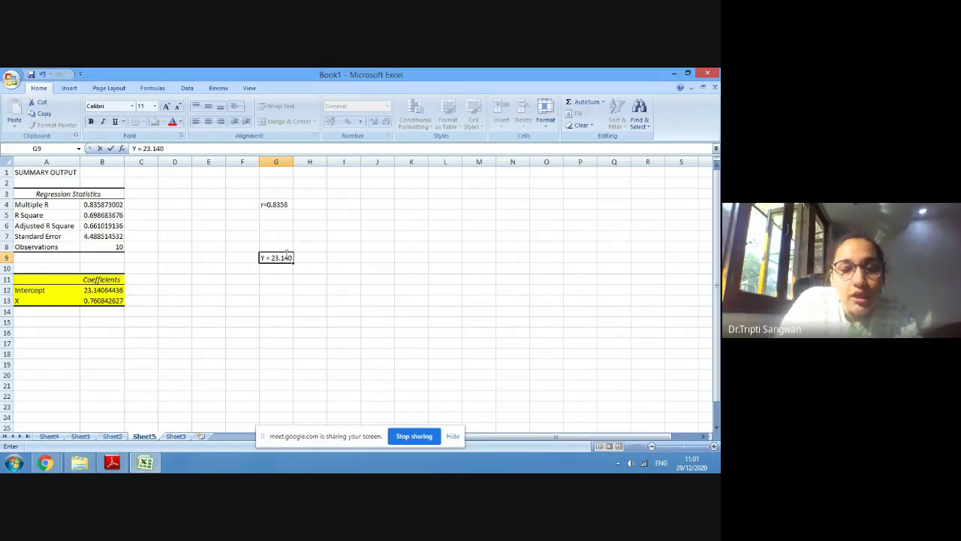
text( +)
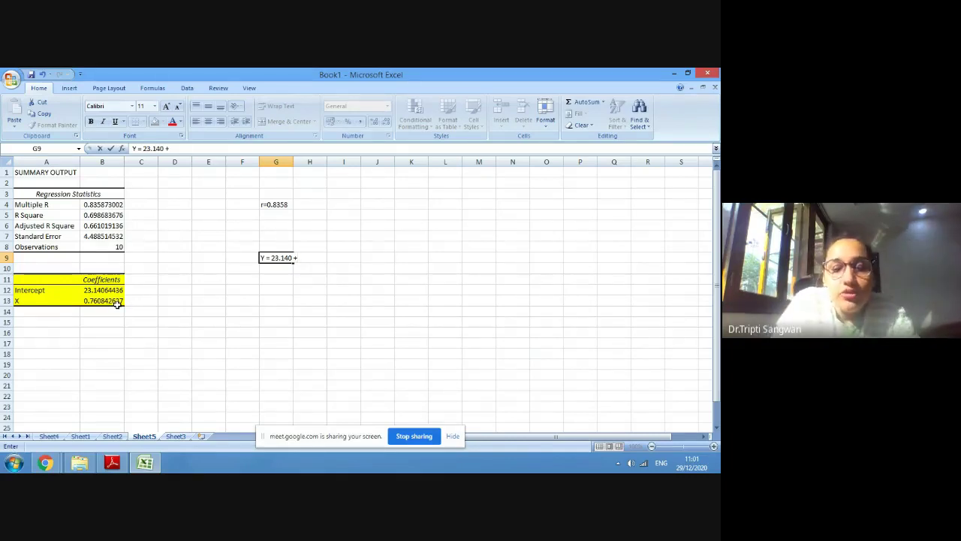
text(0.760 X)
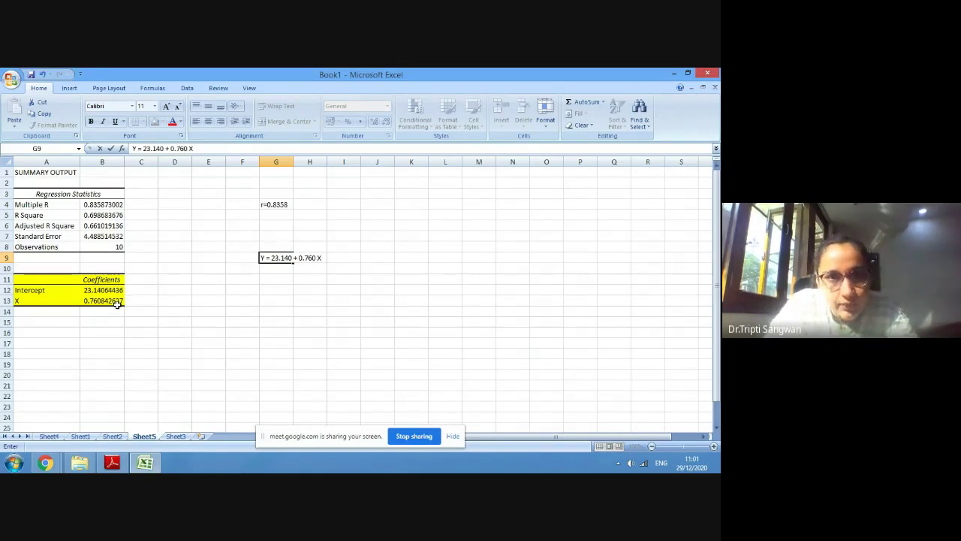
click(310, 362)
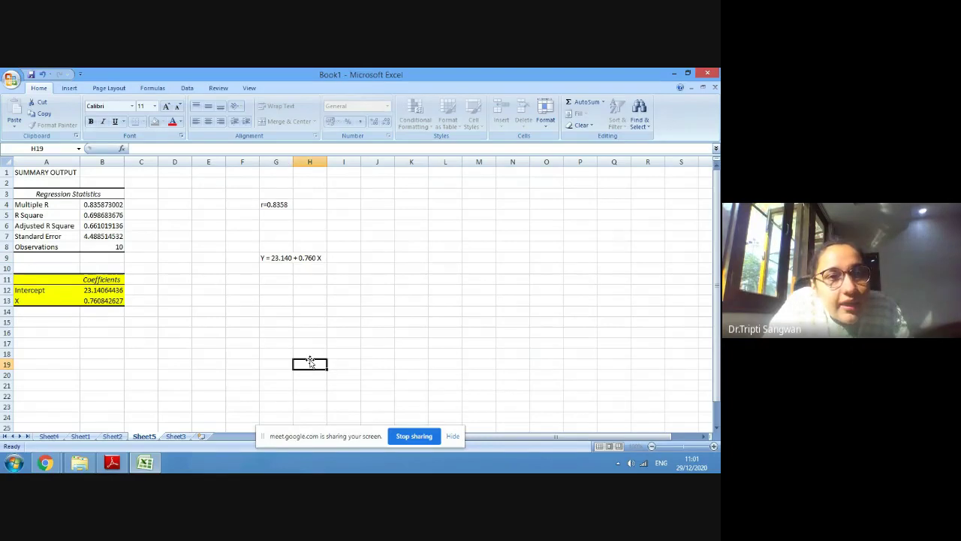
drag(275, 259, 309, 269)
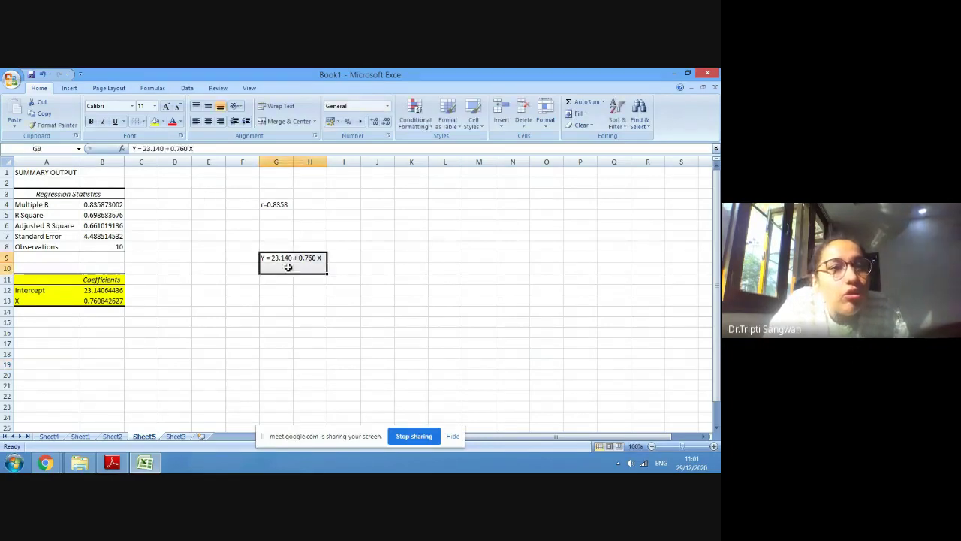
click(155, 122)
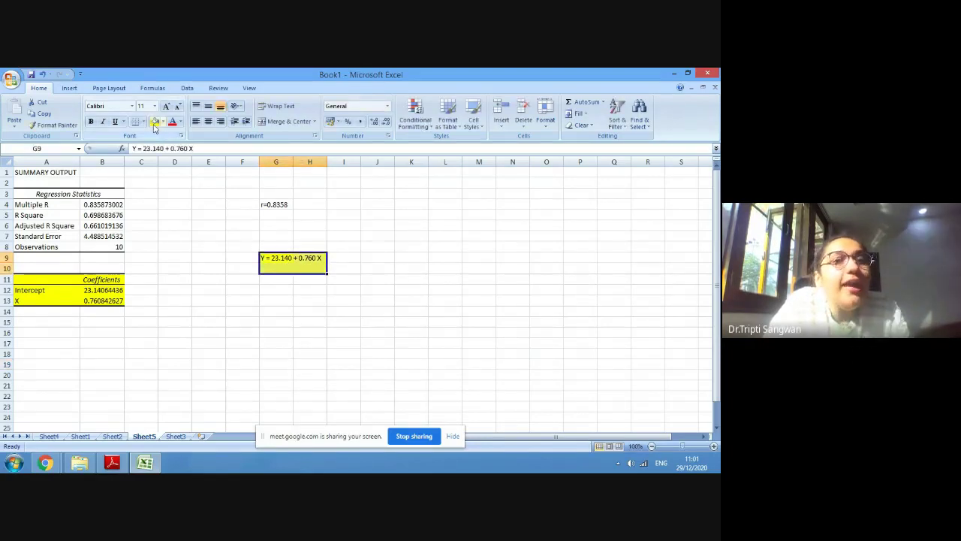
click(181, 321)
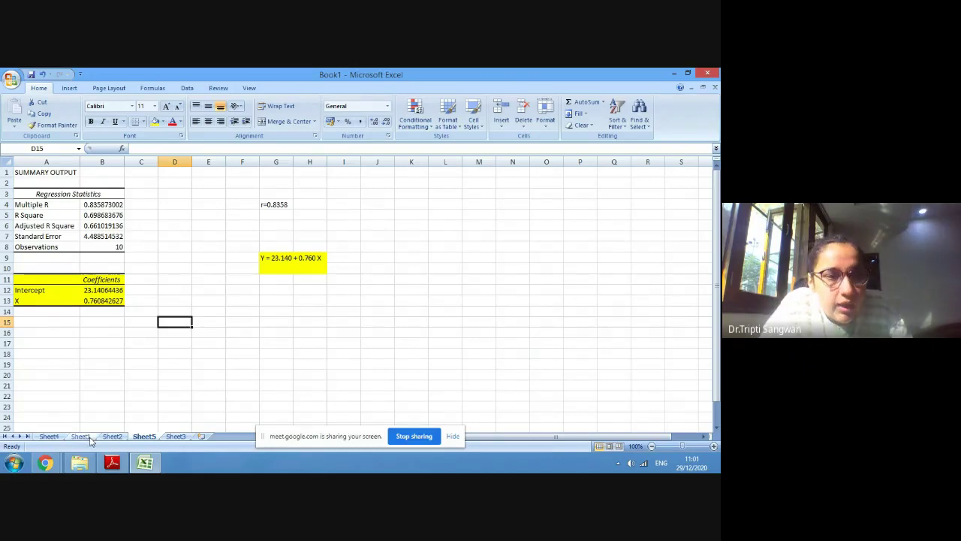
- On Sheet1, enlarge the Y-versus-X scatter chart up and left, then widen it to the right
click(89, 438)
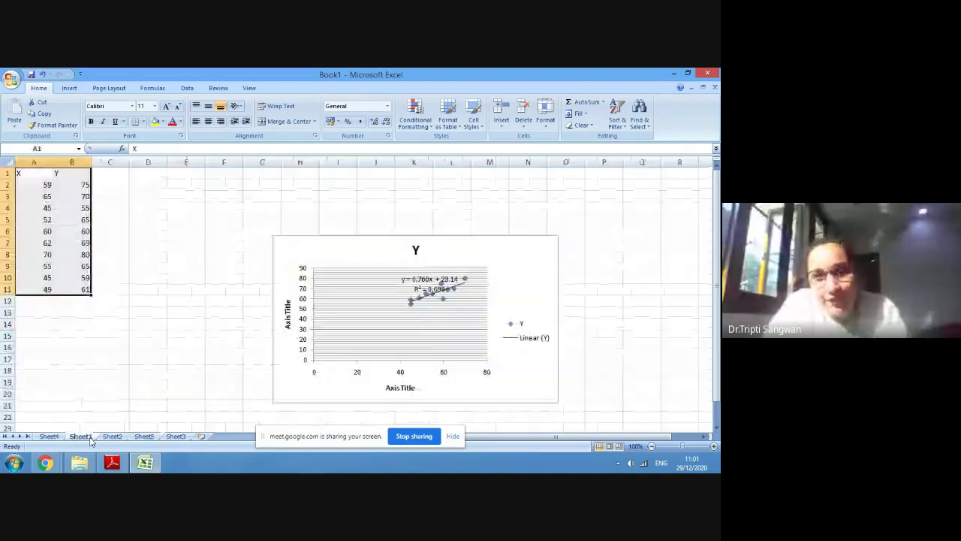
click(271, 239)
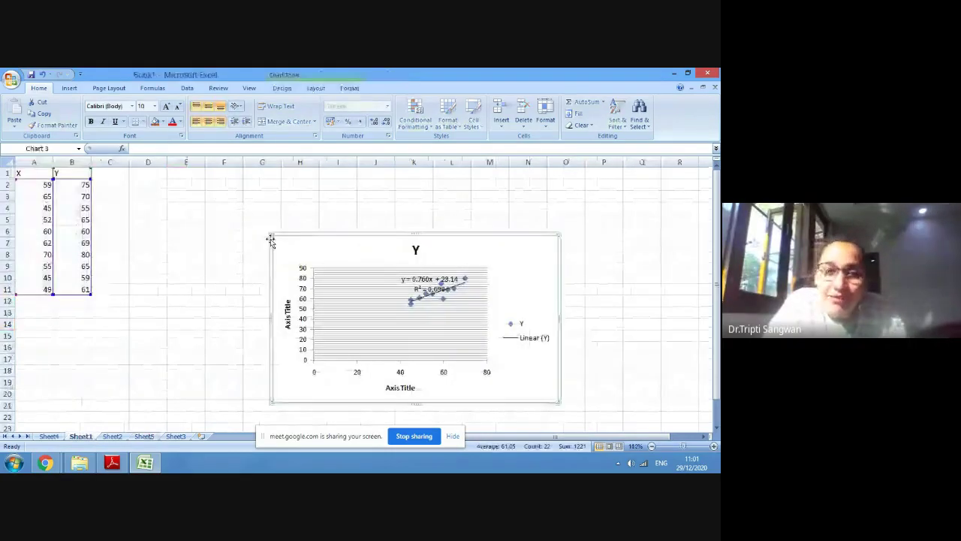
drag(271, 239, 166, 194)
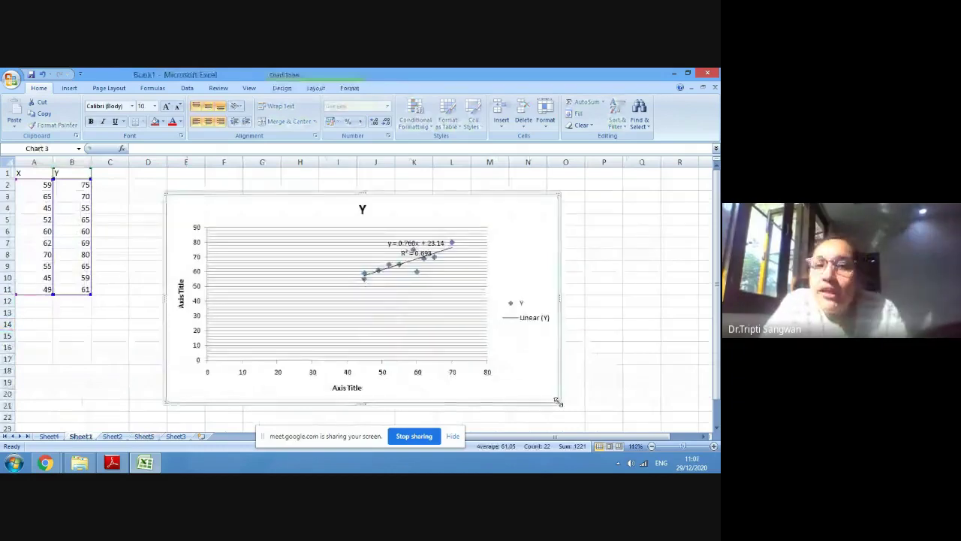
drag(556, 400, 572, 402)
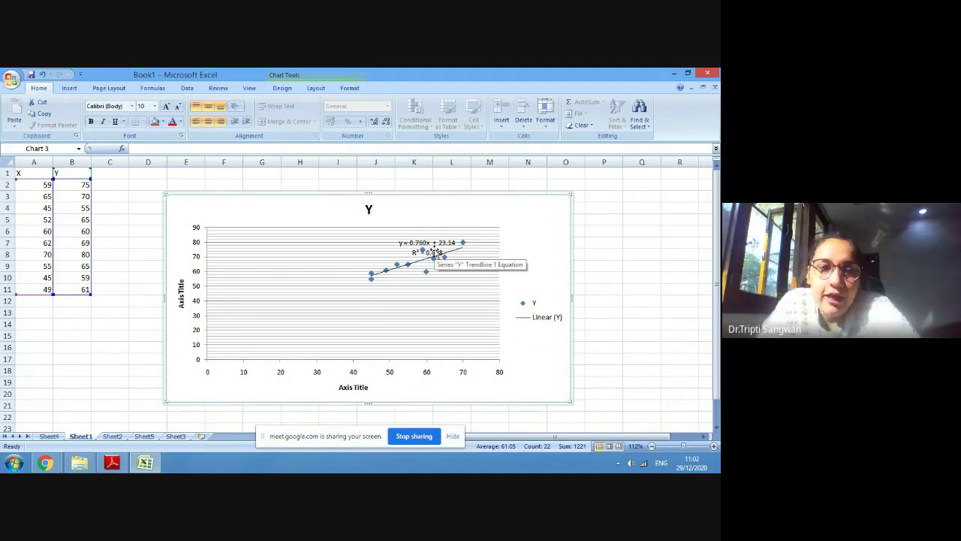
- Return to Sheet5 showing the regression summary and the equation Y = 23.140 + 0.760 X
click(154, 438)
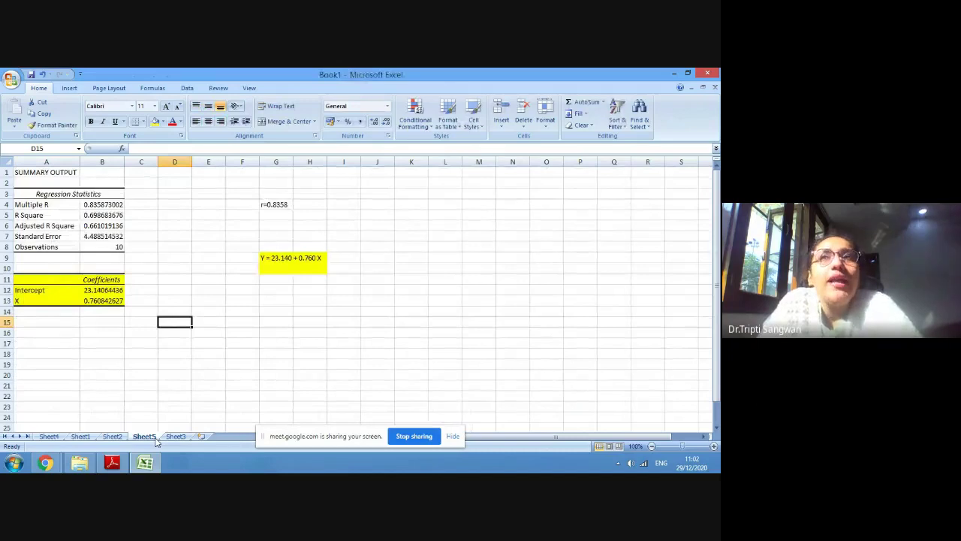